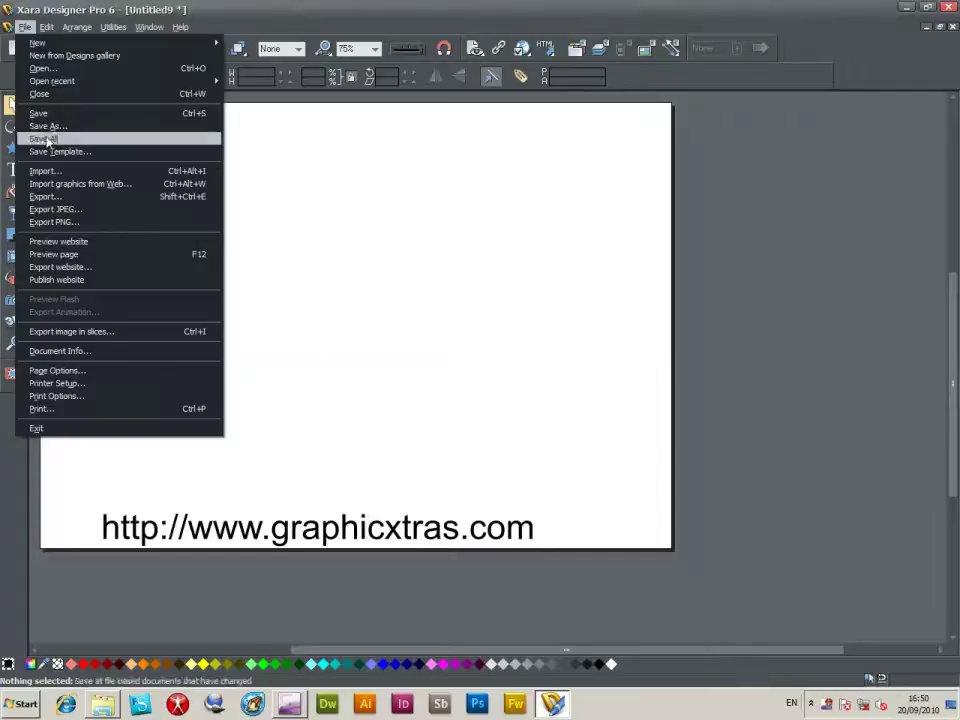
- Import GX126_Arc_001-01.eps from the EPS folder, placing a large black arc on the page
left_click(88, 179)
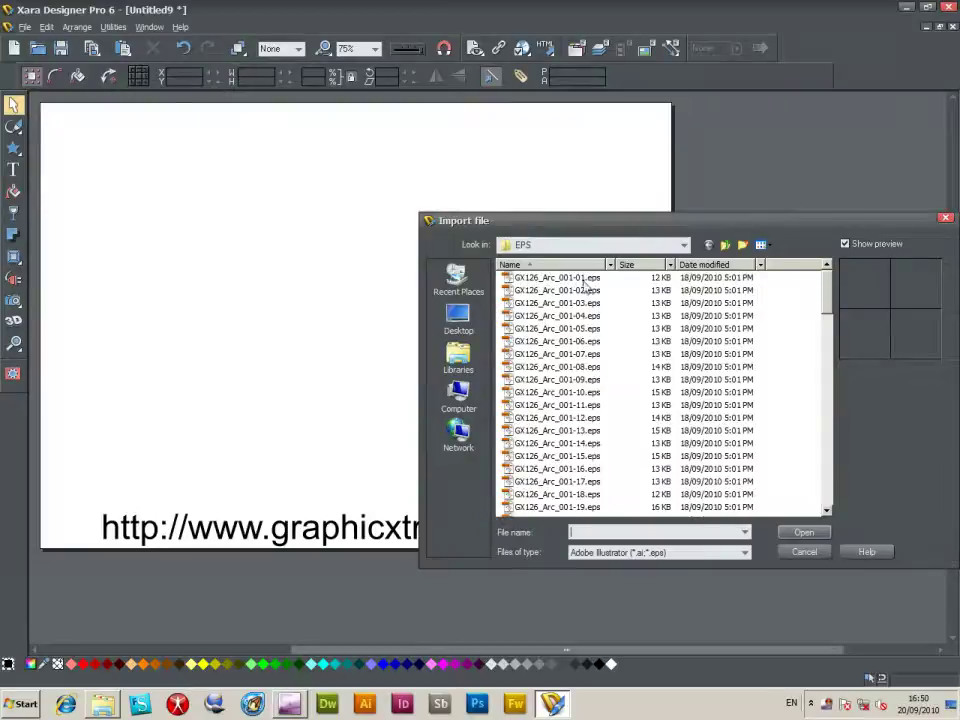
left_click(584, 279)
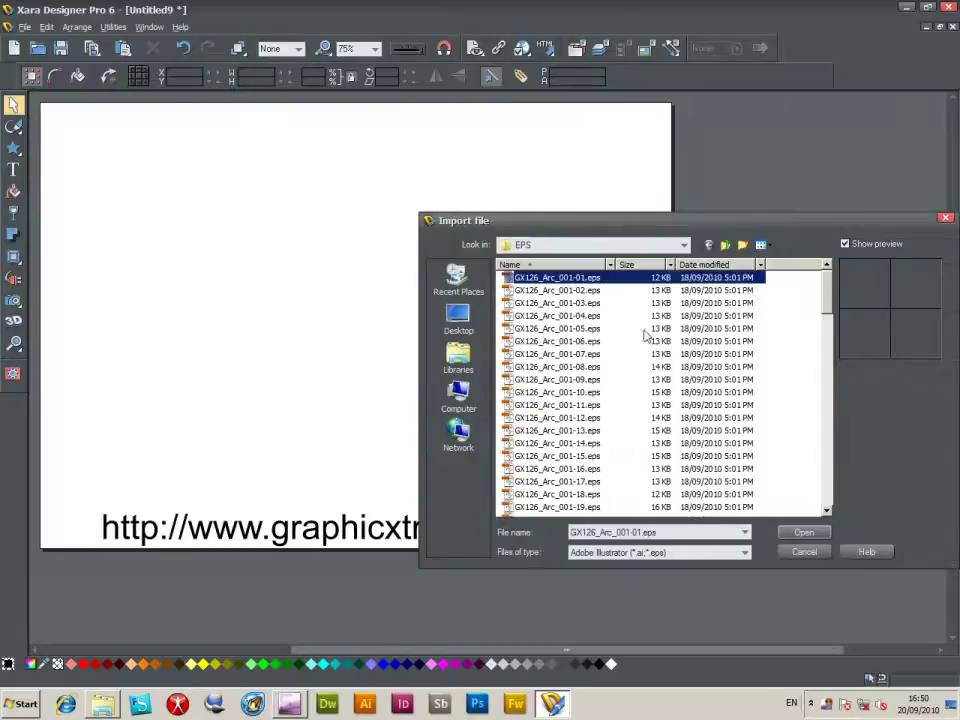
left_click(805, 533)
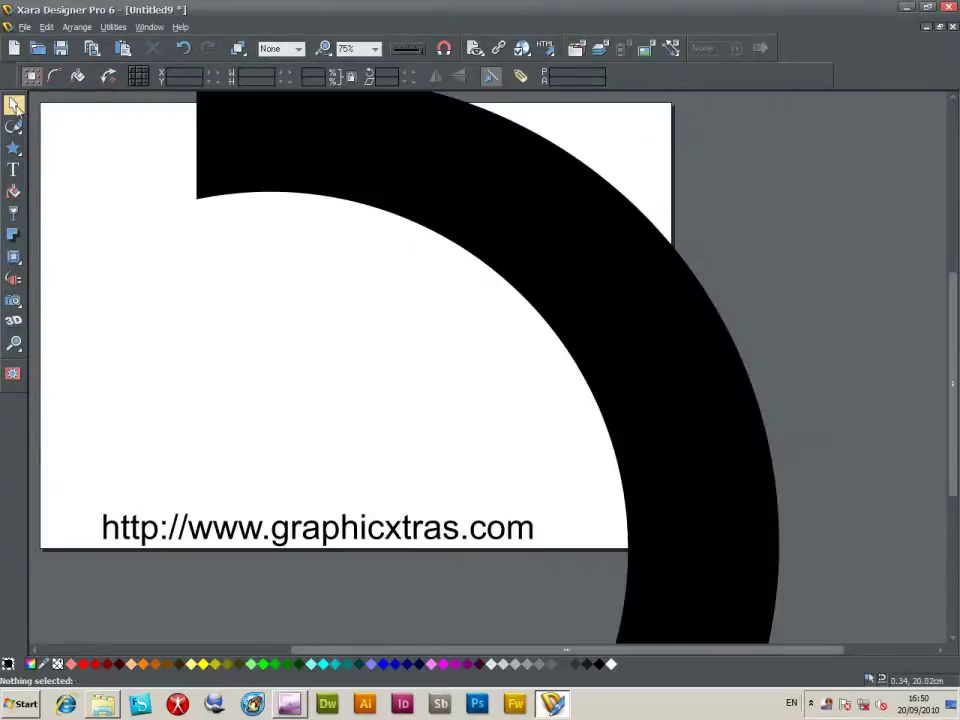
- Resize the black arc to about 15.3 cm and position it in the page's upper area
left_click_drag(351, 154, 362, 272)
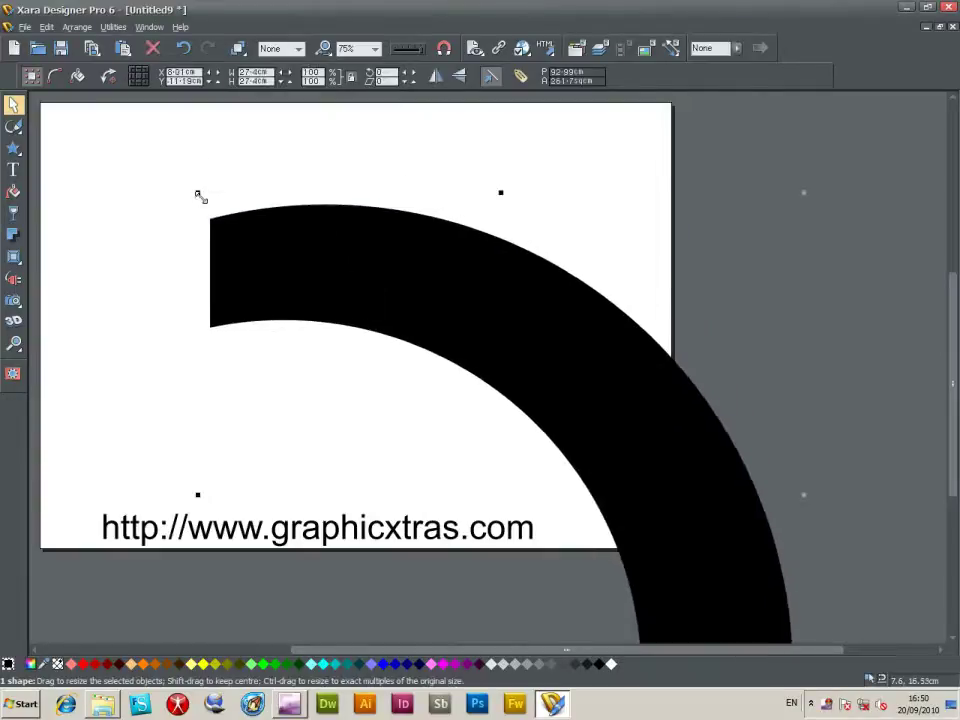
left_click_drag(200, 195, 415, 377)
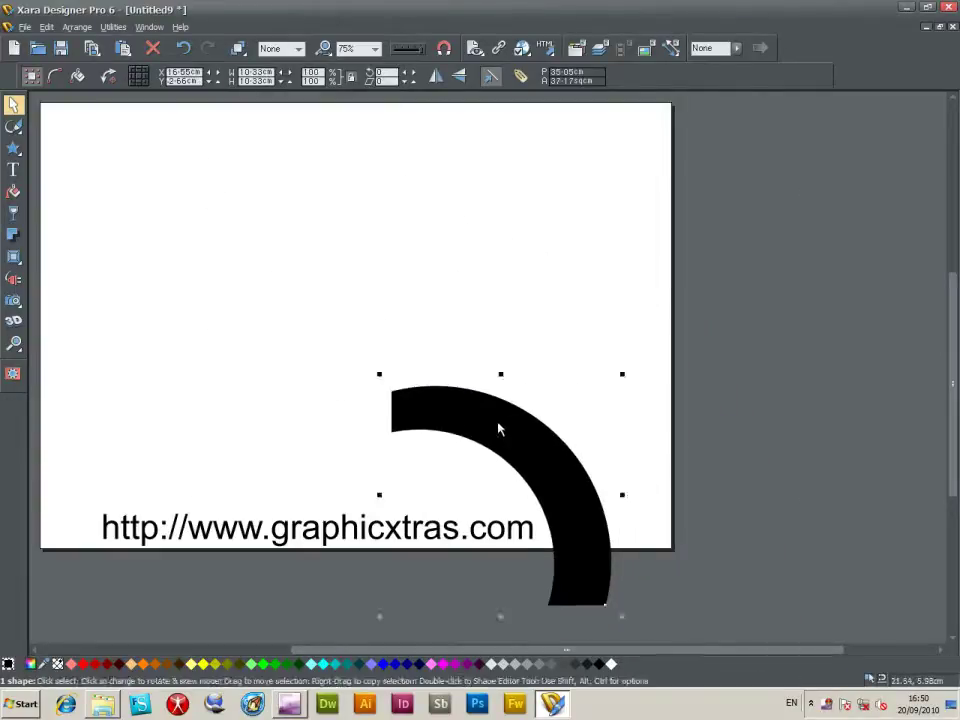
left_click_drag(499, 429, 308, 168)
left_click_drag(430, 359, 523, 467)
left_click_drag(441, 272, 439, 289)
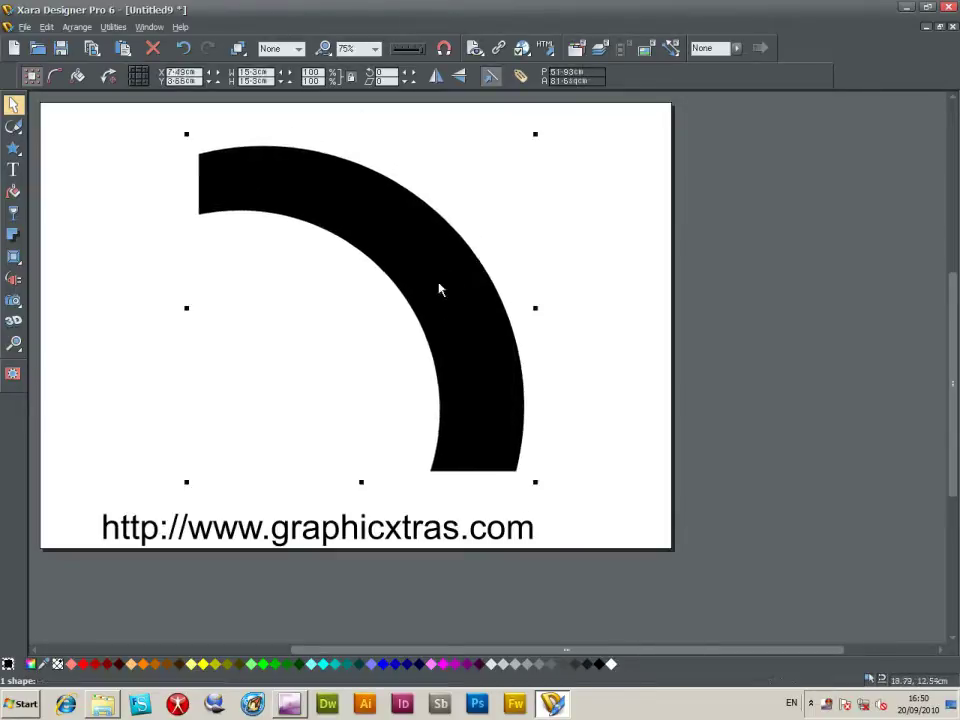
- Extrude the black arc into 3D with depth 30 and a rounded bevel, rotated to an angle
left_click(14, 322)
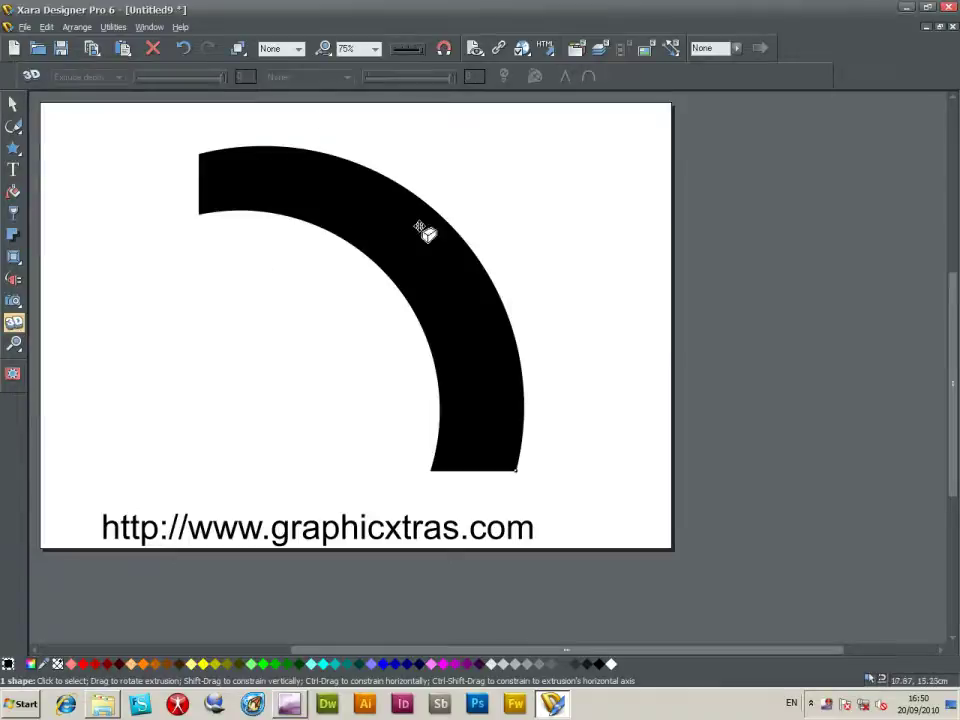
left_click_drag(424, 225, 448, 126)
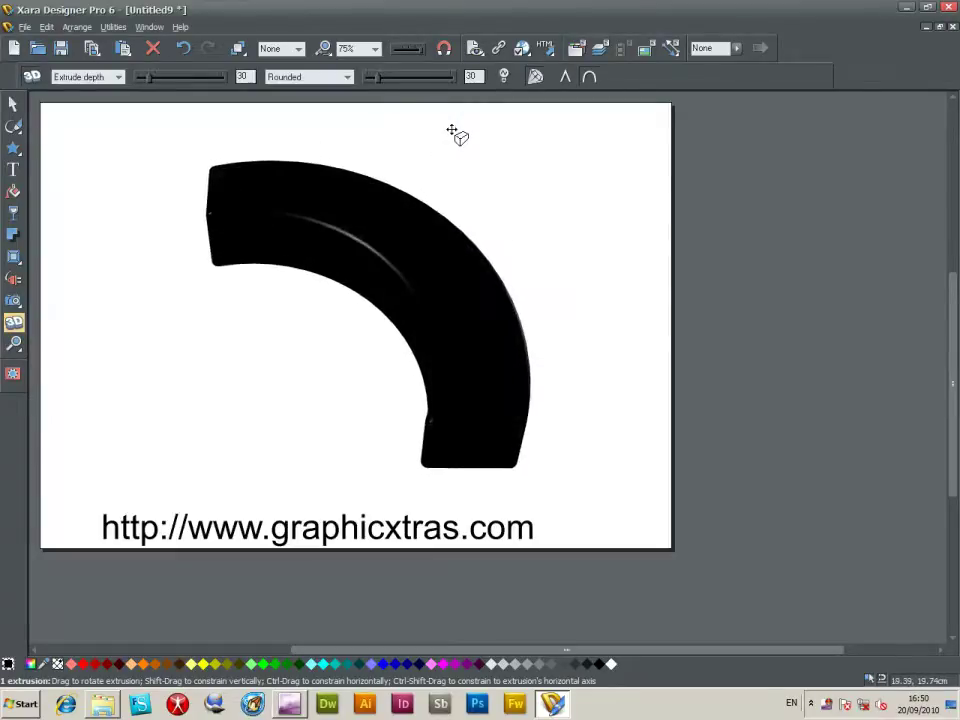
- Fill the 3D arc dark teal, rotate it to stand tall, and shrink its rounded bevel
left_click(85, 664)
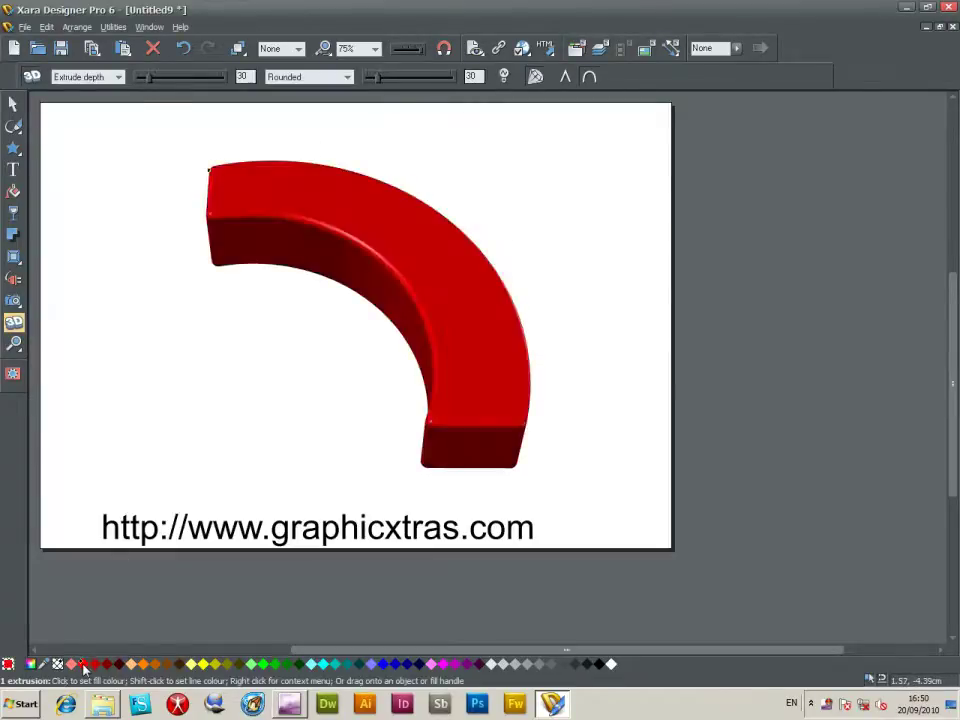
left_click(142, 664)
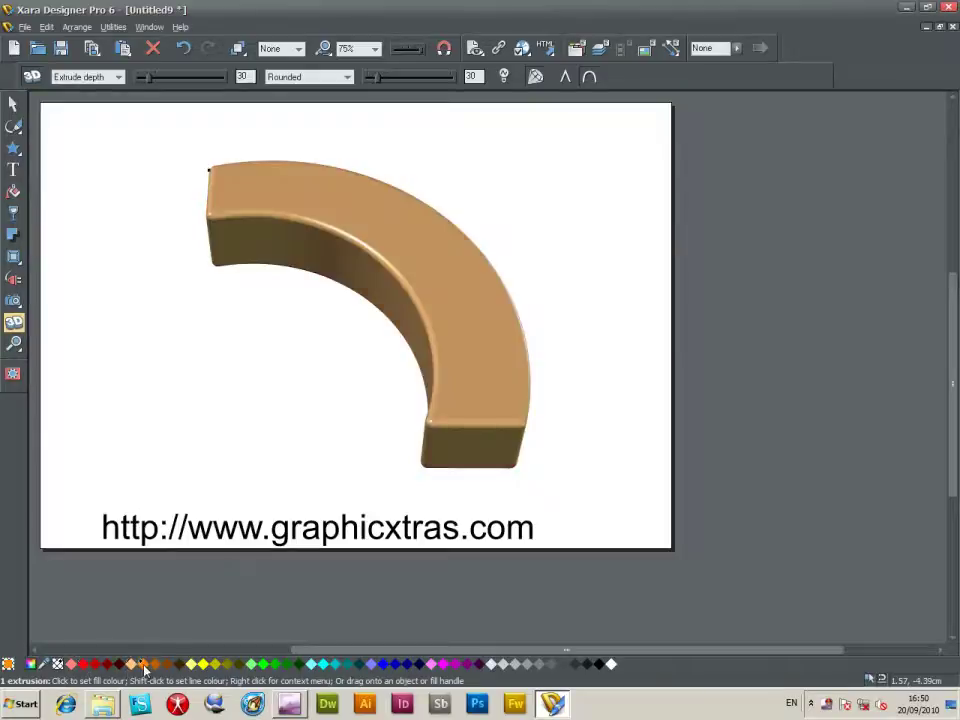
left_click(155, 664)
left_click(225, 664)
left_click(213, 664)
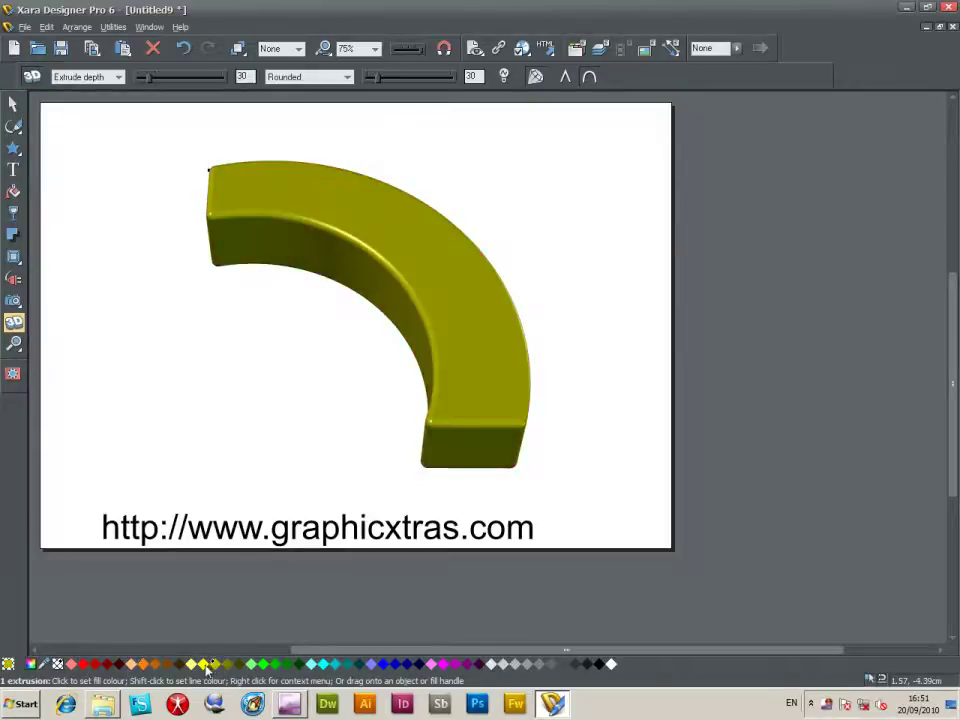
left_click(205, 664)
left_click(343, 664)
left_click(355, 664)
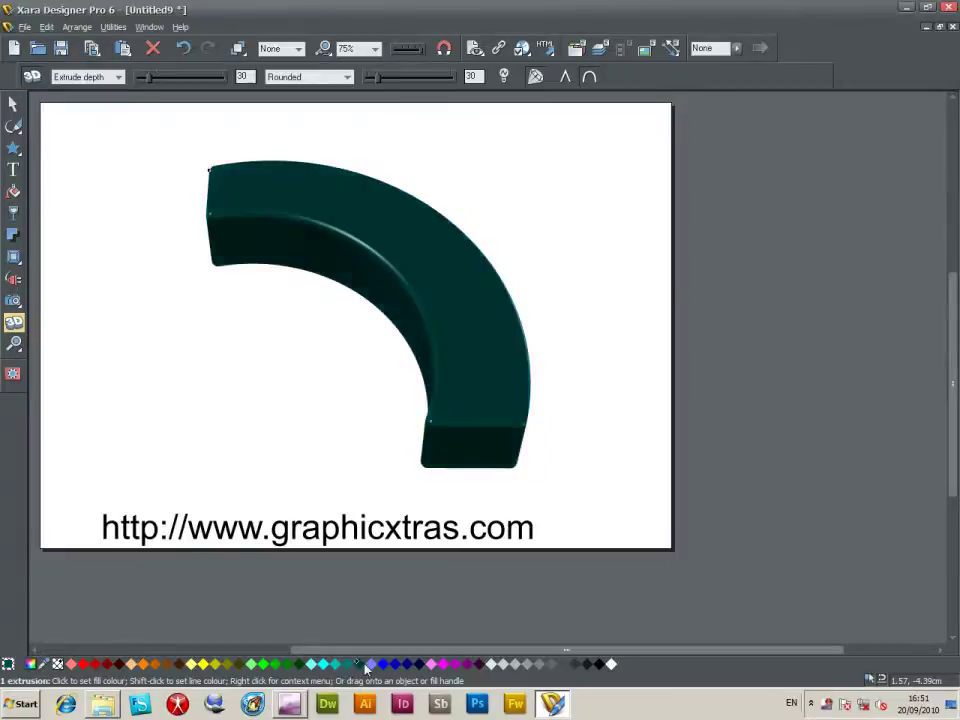
left_click_drag(451, 275, 332, 499)
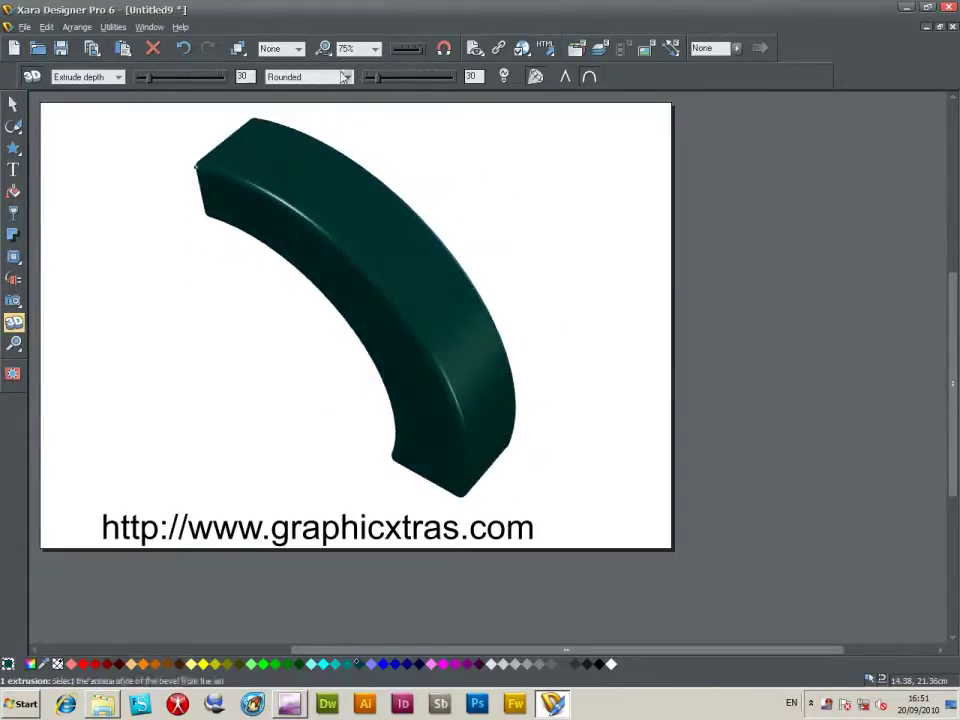
mouse_move(380, 83)
left_mouse_down()
mouse_move(450, 80)
mouse_move(368, 81)
mouse_move(467, 95)
mouse_move(365, 94)
left_mouse_up()
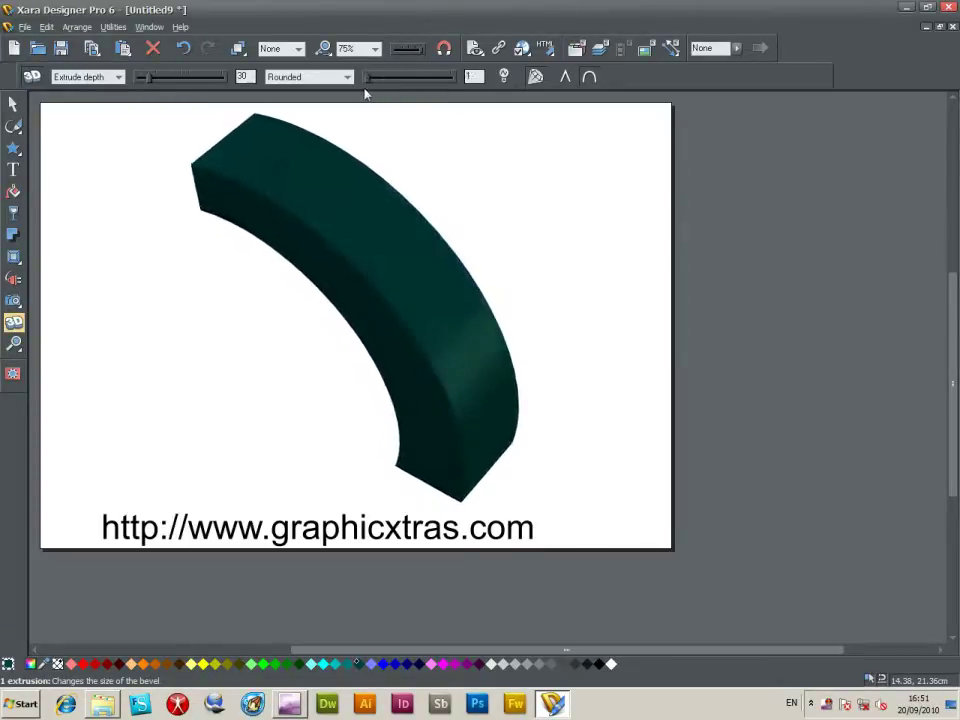
- Change the arc's bevel to Square Incut with a bevel size of 112
left_click(346, 77)
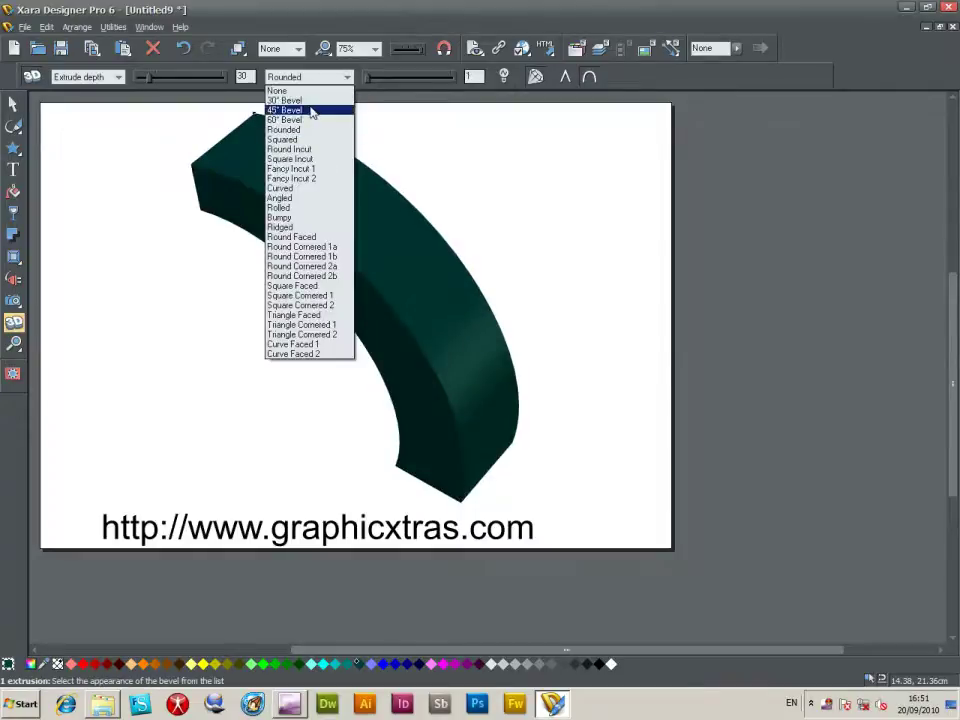
left_click(302, 150)
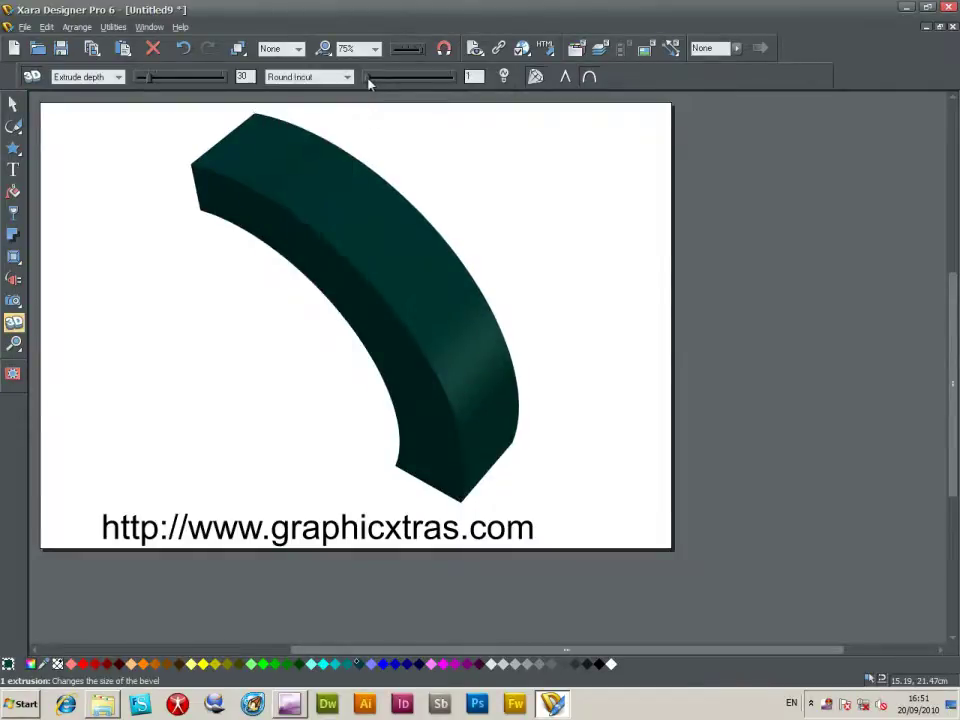
left_click_drag(369, 84, 398, 87)
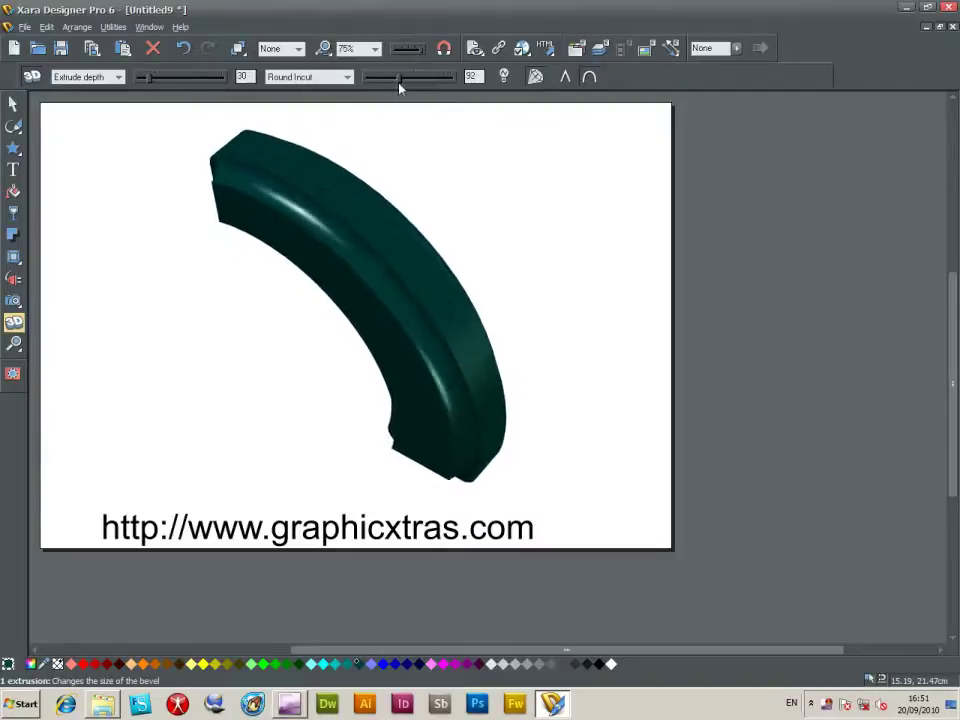
left_click(340, 78)
left_click(300, 159)
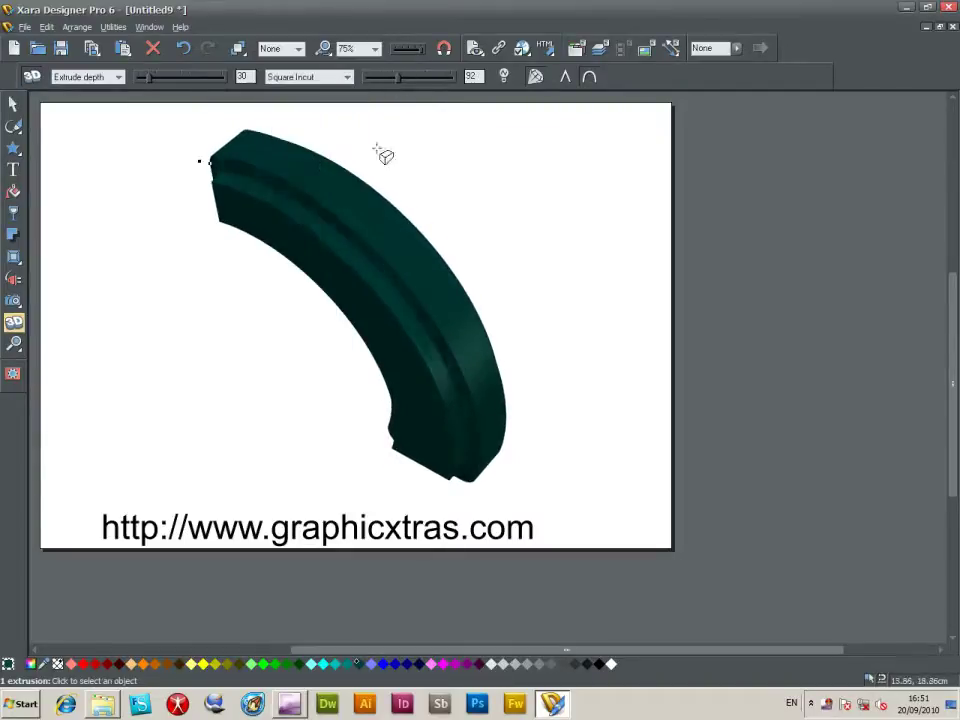
mouse_move(398, 84)
left_mouse_down()
mouse_move(426, 84)
mouse_move(367, 89)
mouse_move(426, 90)
mouse_move(405, 90)
left_mouse_up()
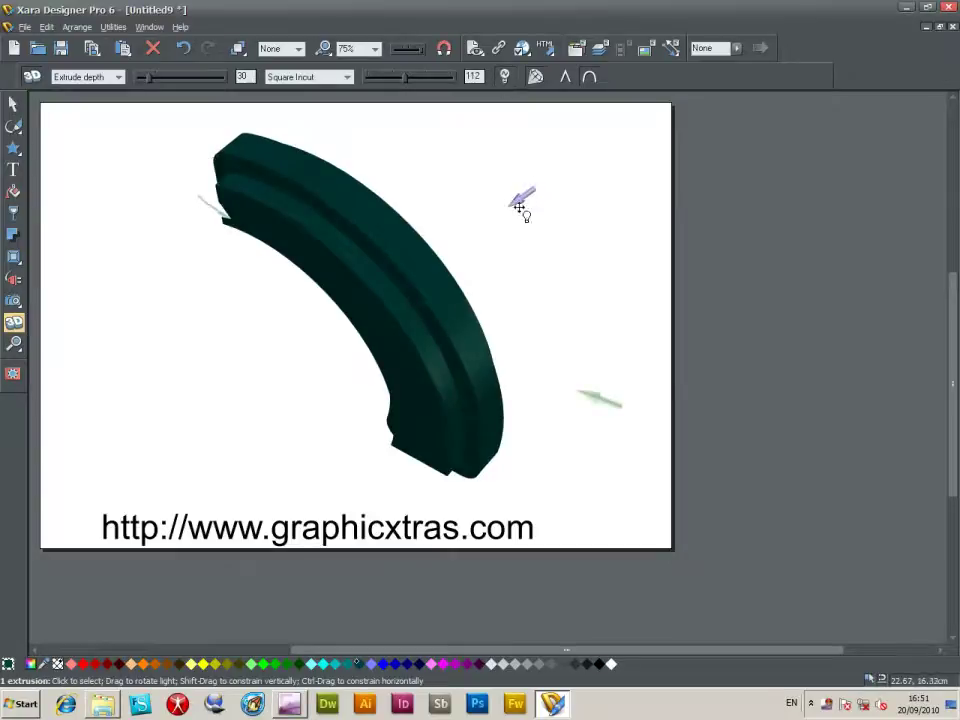
- Reposition the three light arrows to relight the arc from new directions
left_click_drag(520, 207, 417, 335)
left_click_drag(271, 403, 211, 262)
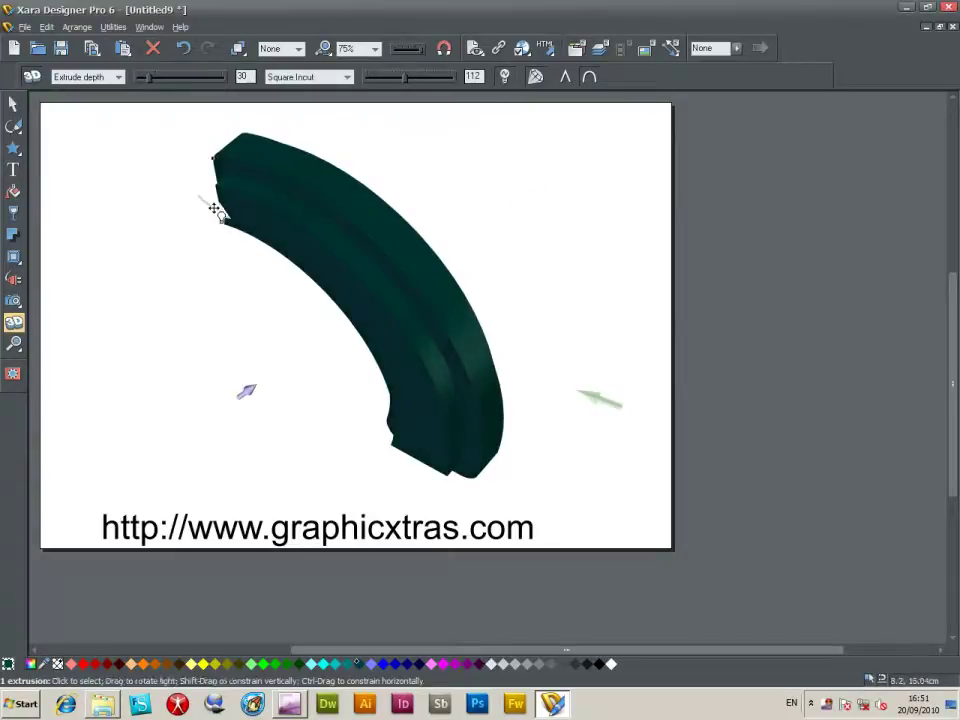
left_click_drag(214, 209, 184, 384)
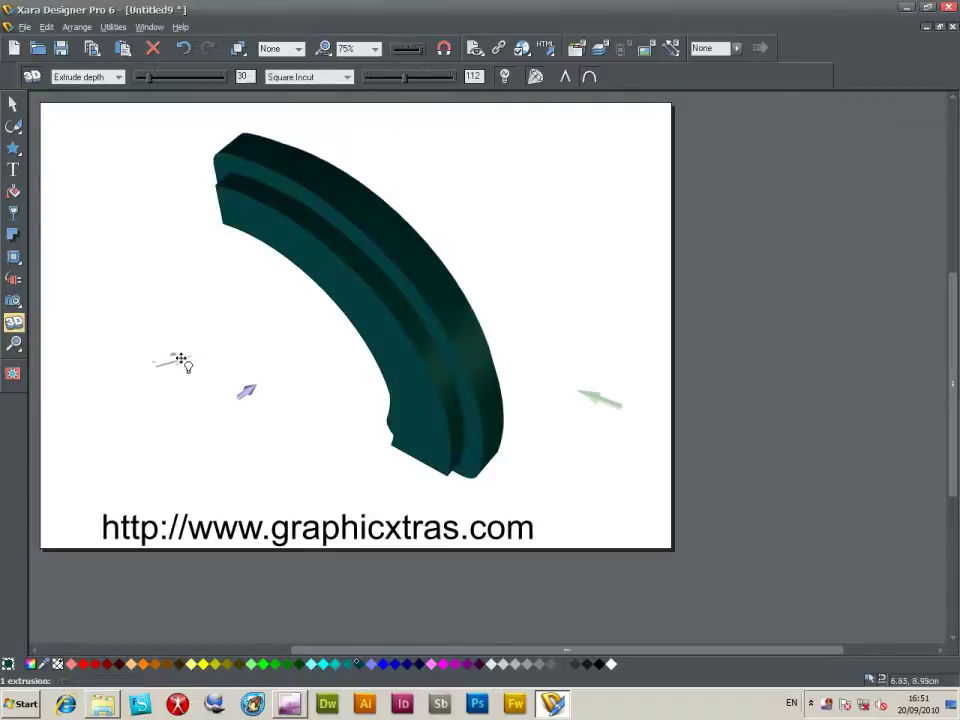
- Apply an enlarged Angled bevel and make the extrusion slightly shallower
left_click(322, 78)
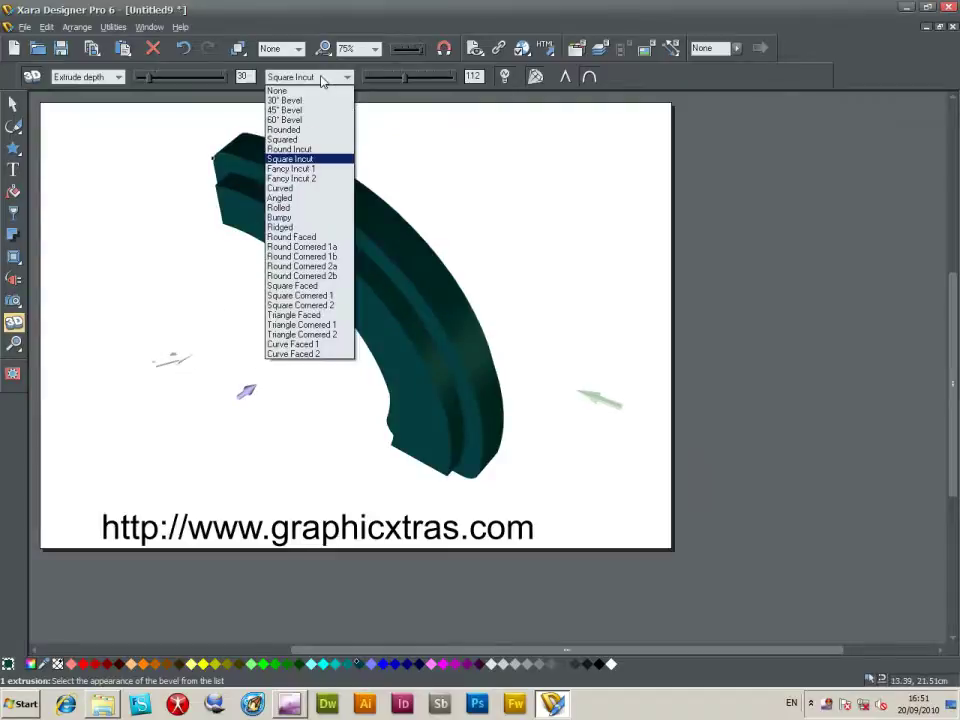
left_click(280, 198)
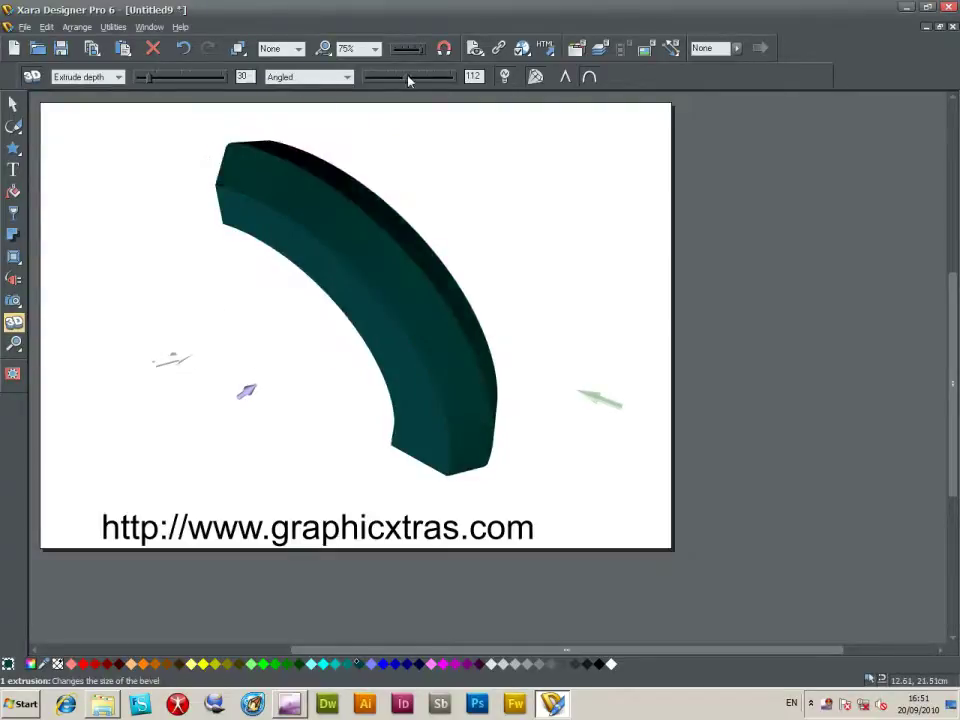
left_click_drag(405, 77, 388, 90)
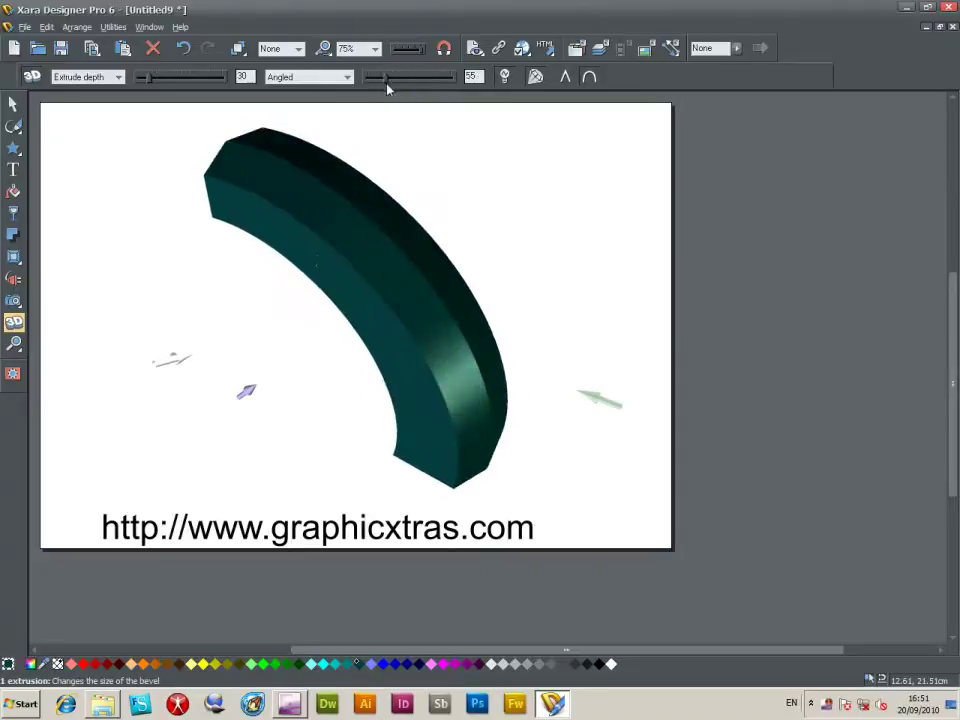
mouse_move(352, 265)
left_mouse_down()
mouse_move(317, 294)
mouse_move(364, 268)
left_mouse_up()
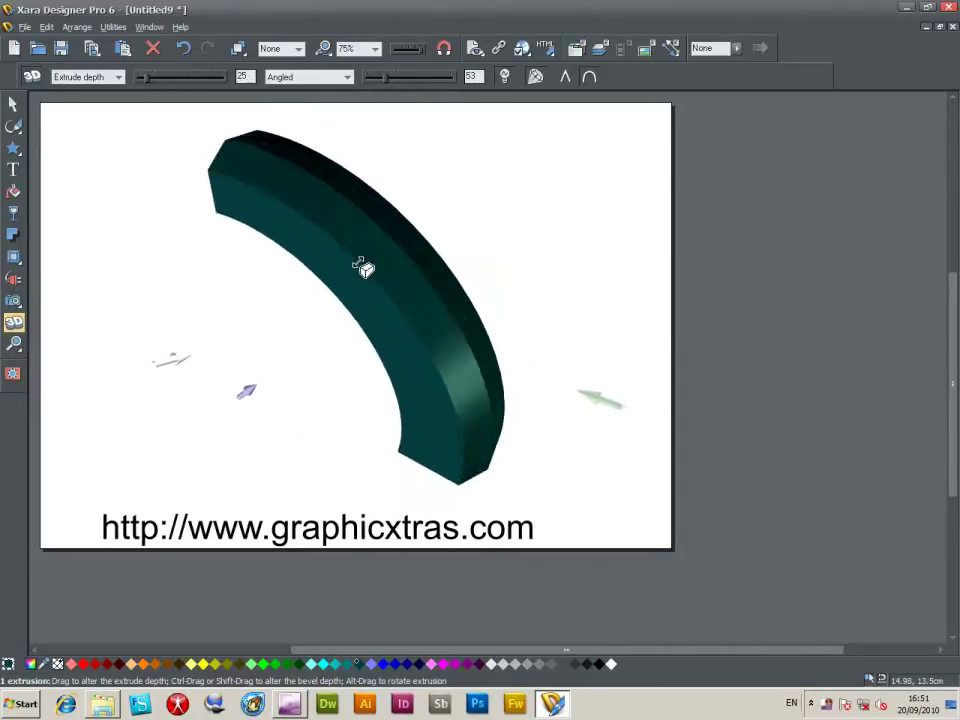
- Rotate the arc extrusion to a new angle using the Angle 1 setting
left_click(118, 77)
left_click(107, 93)
mouse_move(343, 249)
left_mouse_down()
mouse_move(340, 260)
mouse_move(356, 251)
left_mouse_up()
mouse_move(164, 79)
left_mouse_down()
mouse_move(139, 80)
mouse_move(226, 79)
mouse_move(141, 90)
mouse_move(165, 92)
left_mouse_up()
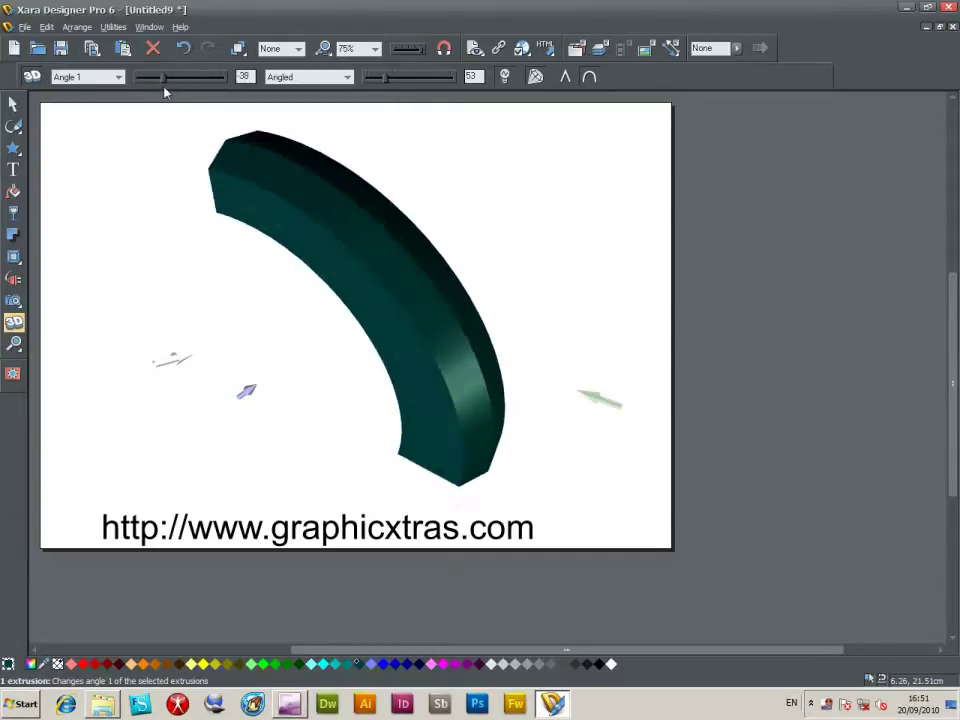
- Switch to a Ridged bevel of size 49 at angle 38
mouse_move(388, 82)
left_mouse_down()
mouse_move(429, 88)
mouse_move(380, 88)
left_mouse_up()
left_click(305, 78)
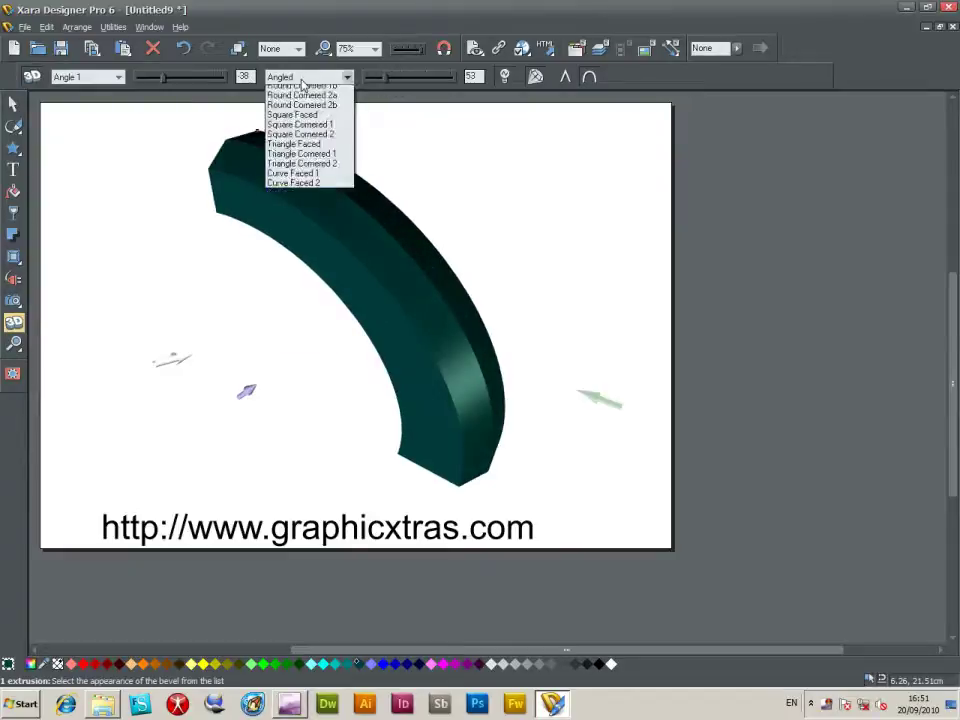
left_click(279, 227)
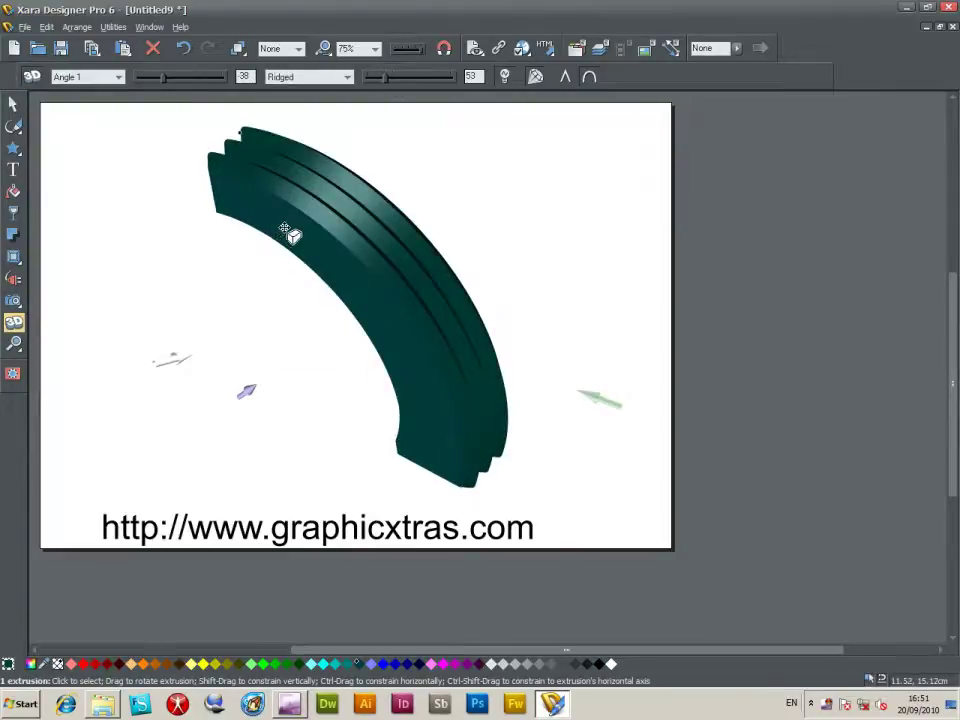
mouse_move(388, 88)
left_mouse_down()
mouse_move(435, 92)
mouse_move(386, 99)
left_mouse_up()
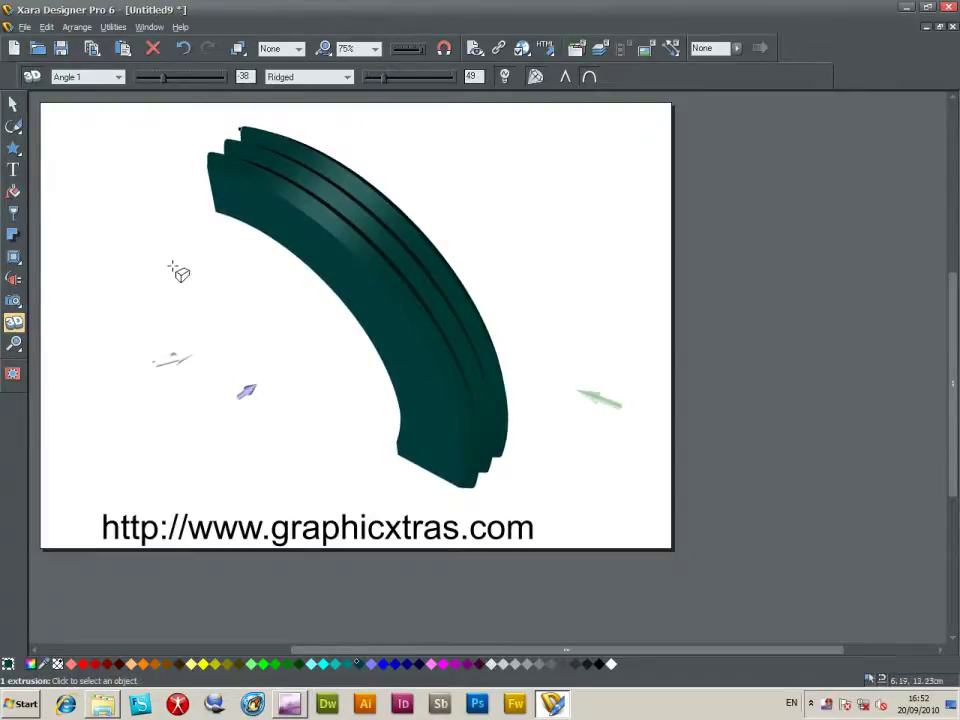
- Delete the teal arc and import GX126_Arc_001-12.eps in its place
key("Delete")
left_click(22, 27)
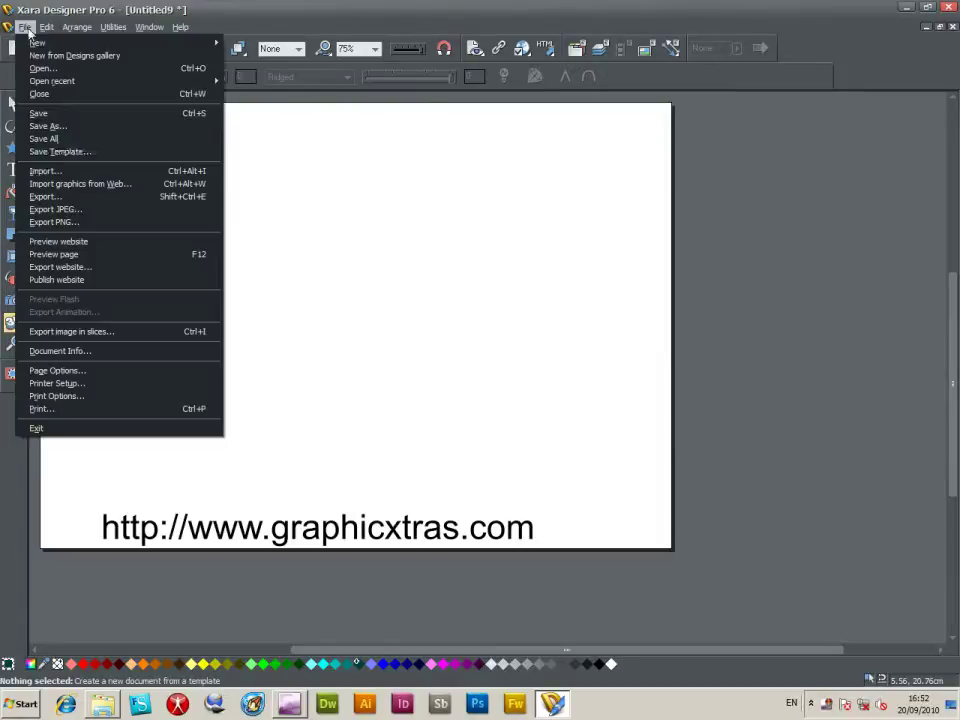
left_click(45, 169)
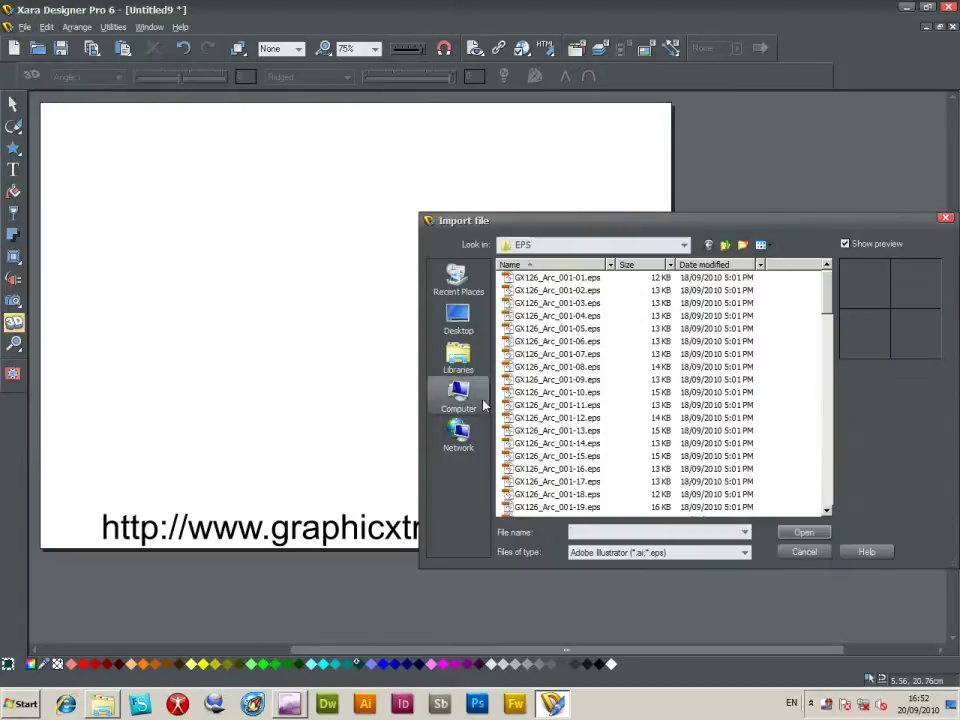
left_click(564, 421)
left_click(804, 532)
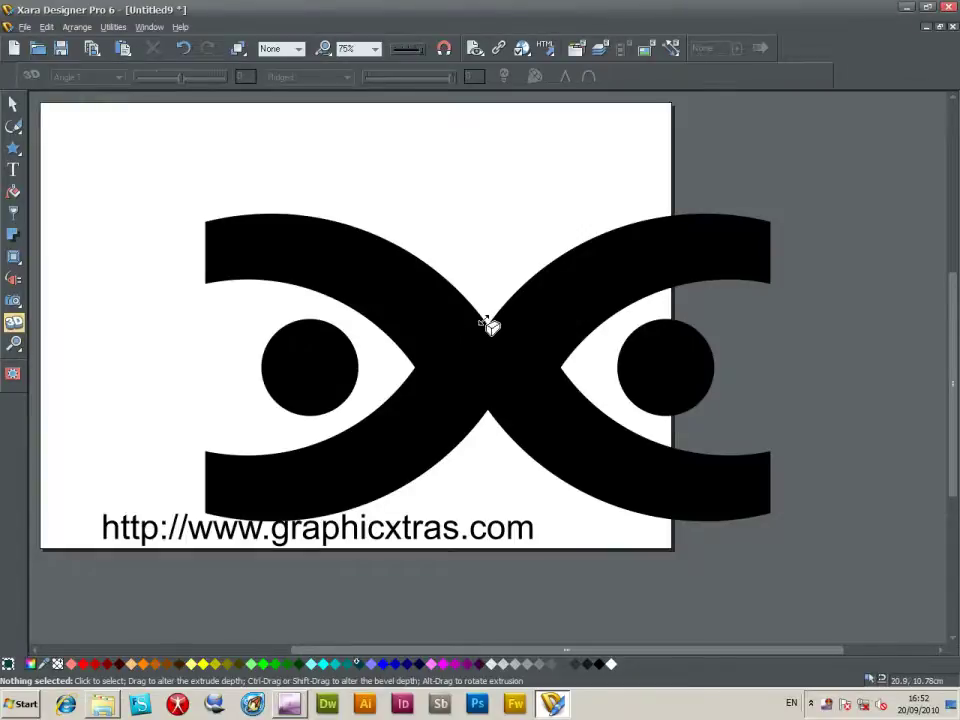
- Extrude the black crossed-arc shape into 3D with a rounded bevel and adjust Angle 1
left_click_drag(489, 326, 567, 305)
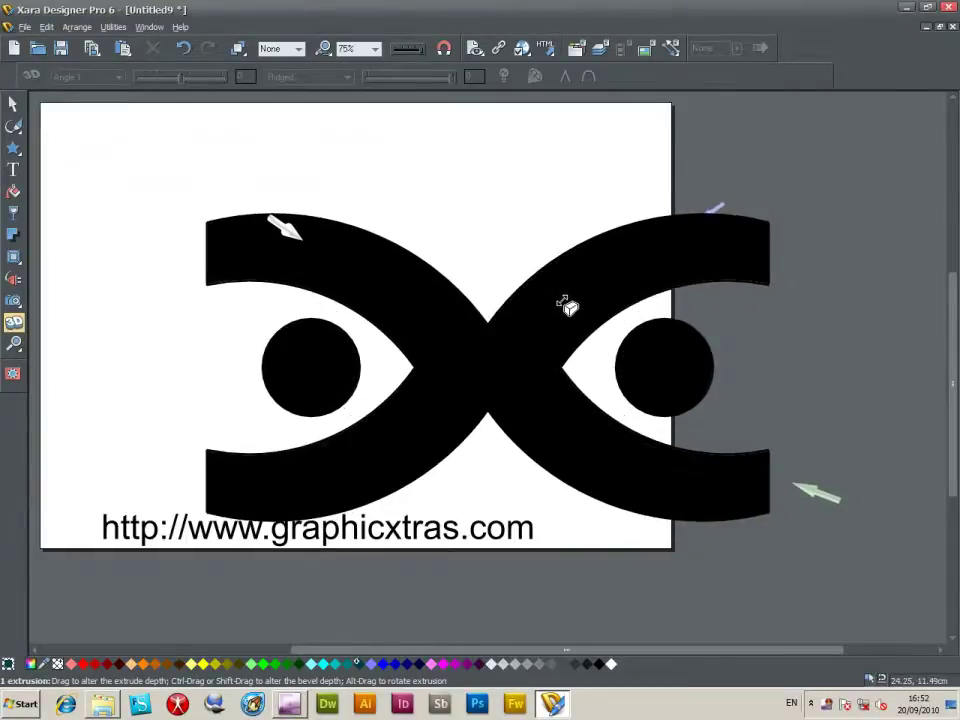
left_click_drag(520, 332, 399, 381)
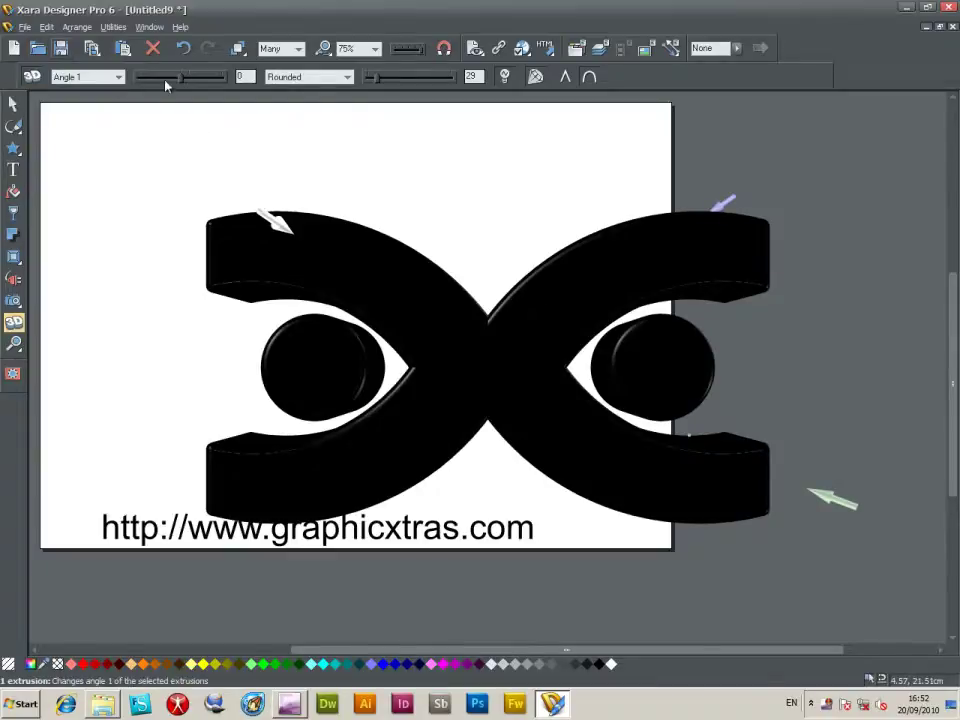
left_click_drag(179, 83, 184, 95)
- Move and scale the black extrusion down to fit the page, then tilt it into perspective
left_click(14, 104)
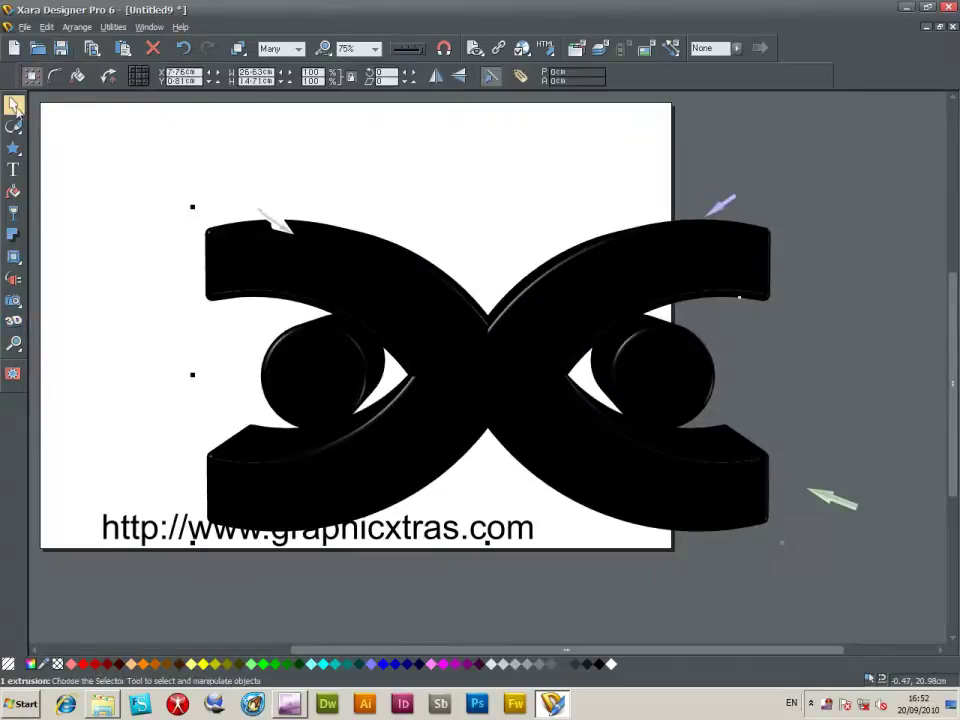
left_click_drag(360, 268, 266, 210)
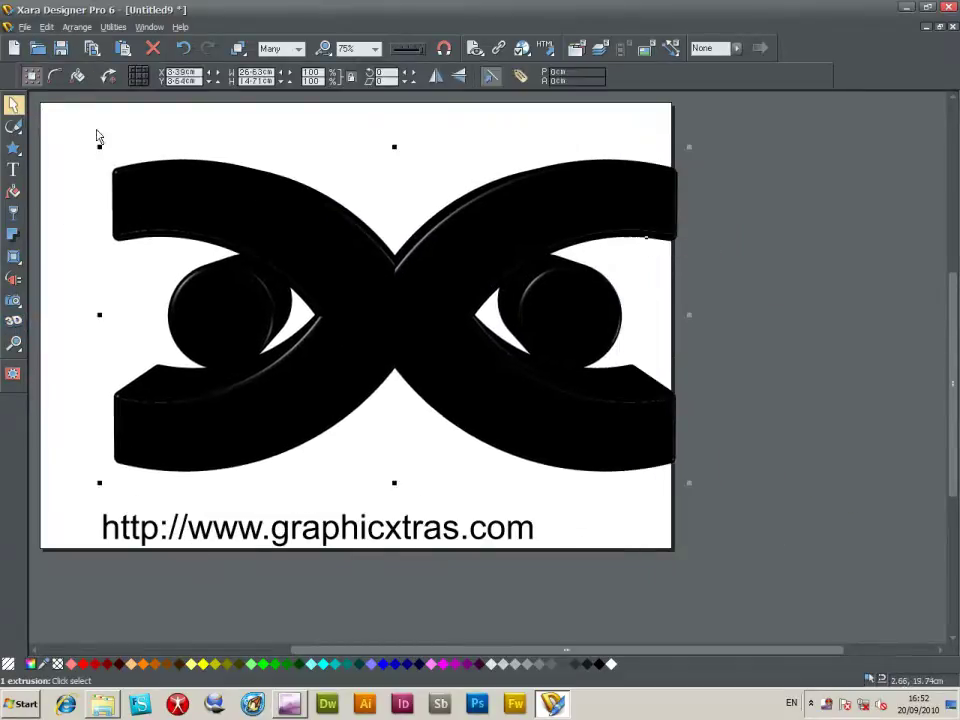
left_click_drag(97, 137, 294, 268)
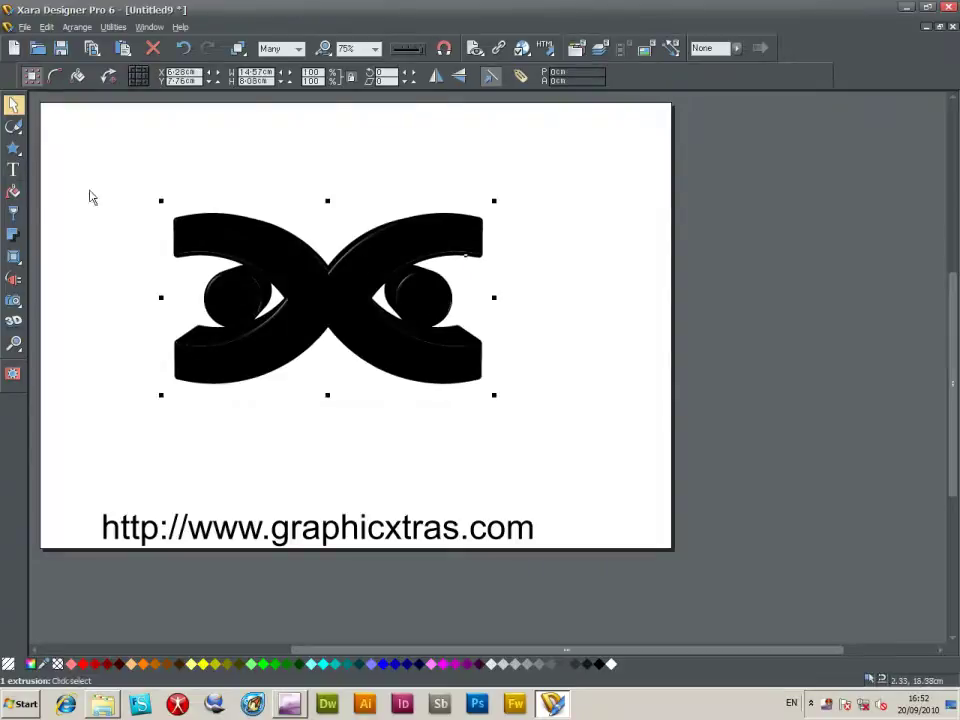
left_click(13, 300)
left_click_drag(469, 238, 410, 203)
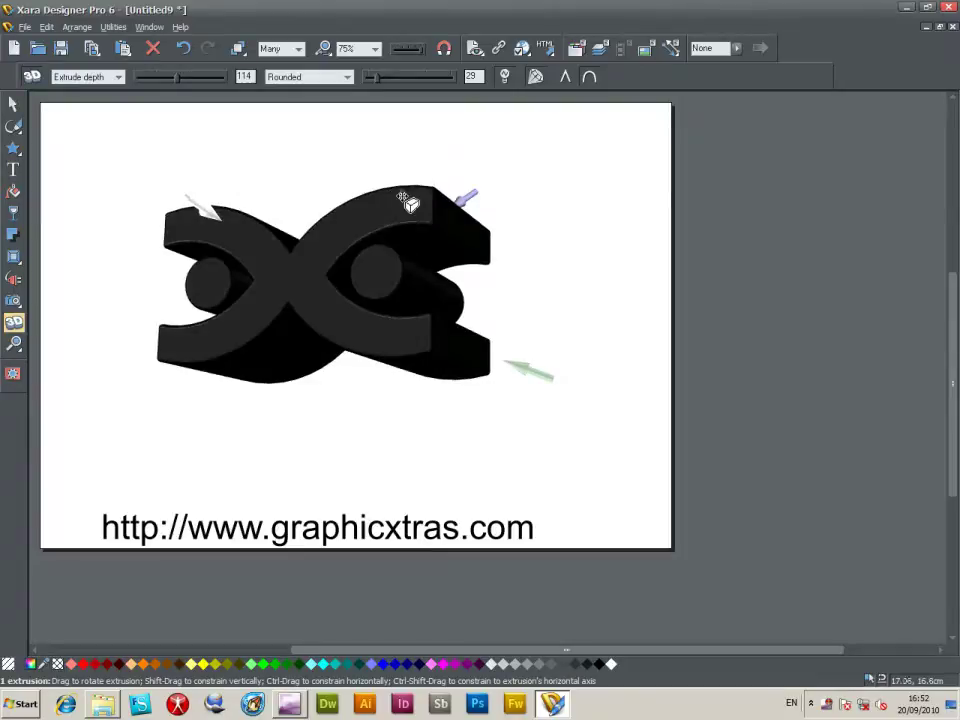
- Colour the extrusion's front face slate teal
left_click(290, 664)
left_click(323, 664)
left_click(357, 664)
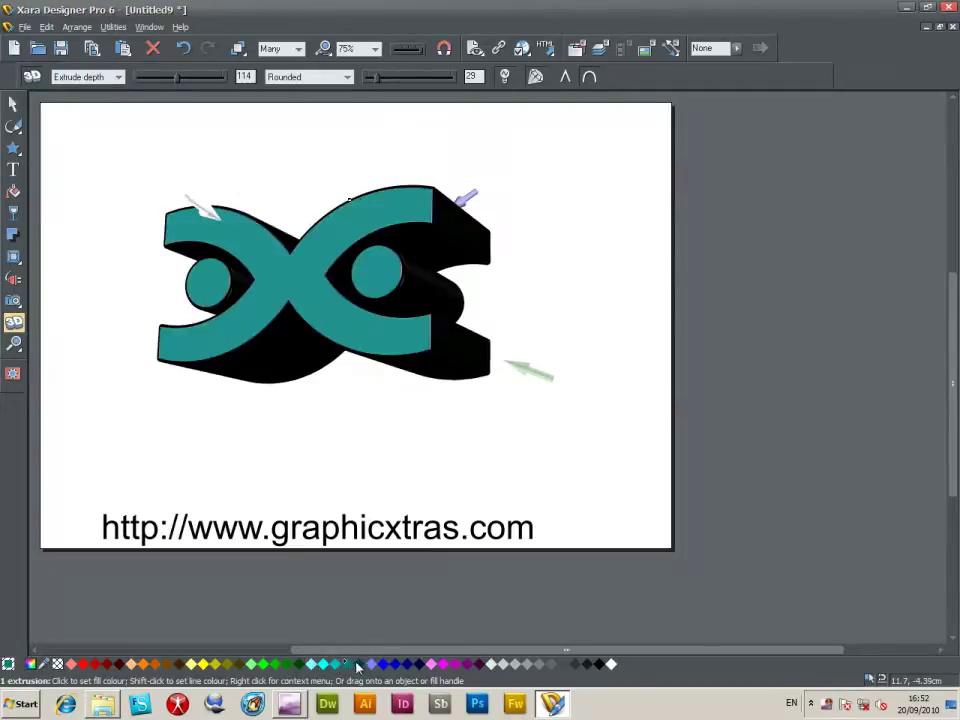
left_click(358, 666)
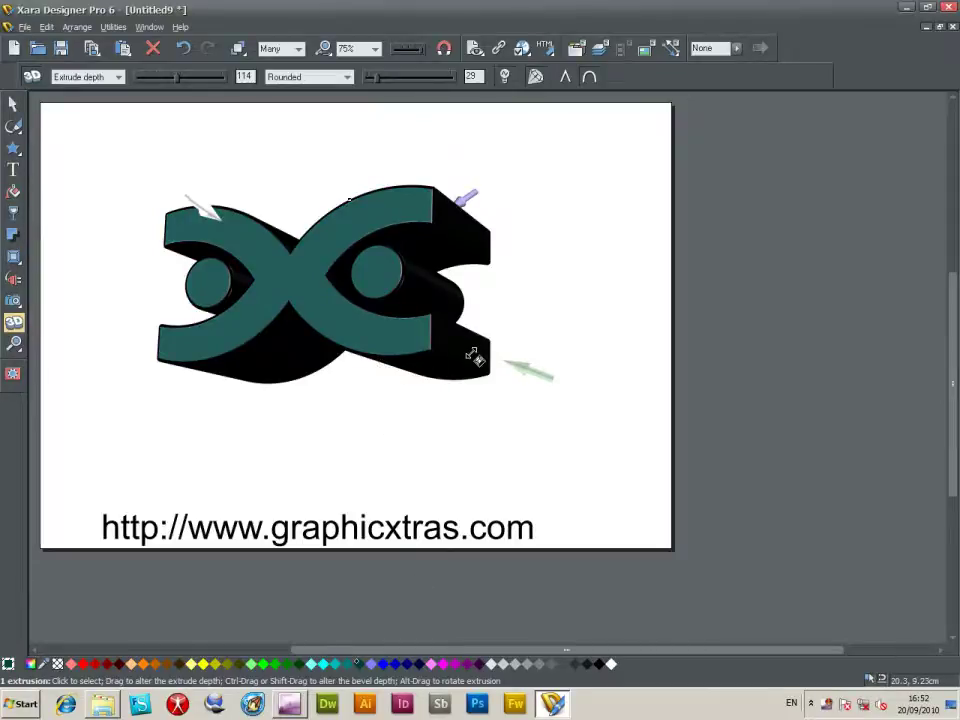
- Colour the extruded sides brown and rotate the shape so the brown tops show
left_click(213, 665)
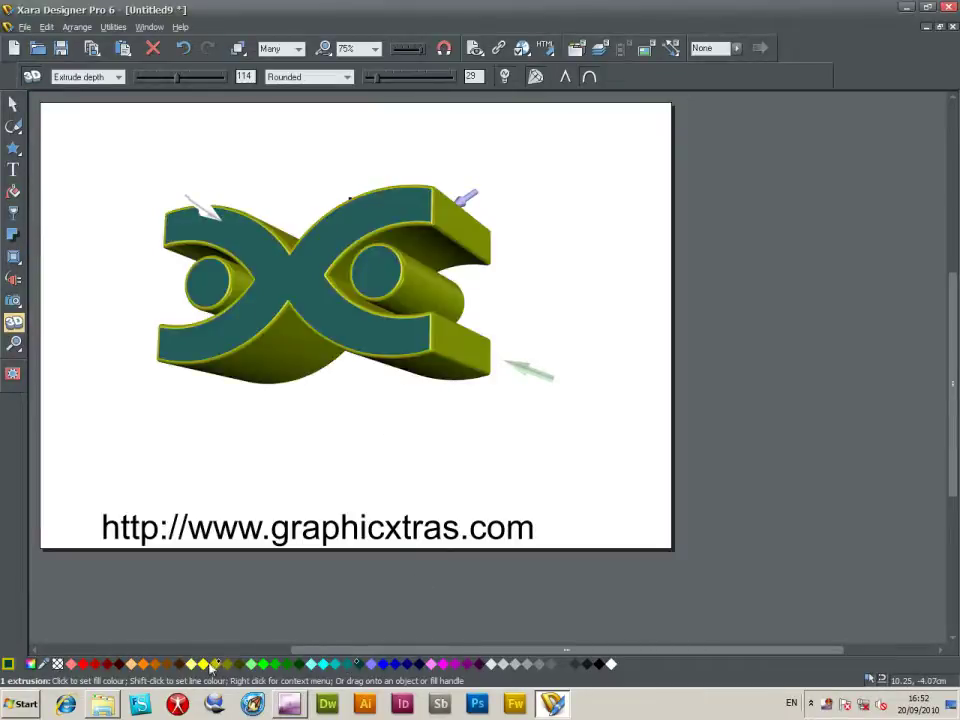
left_click(168, 665)
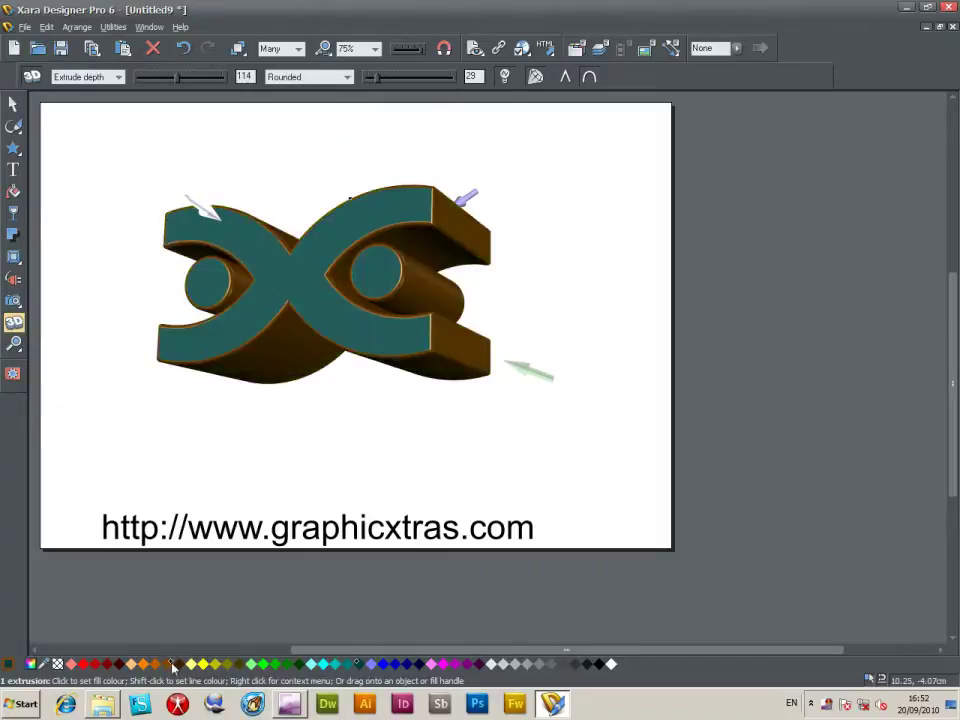
left_click_drag(310, 282, 311, 396)
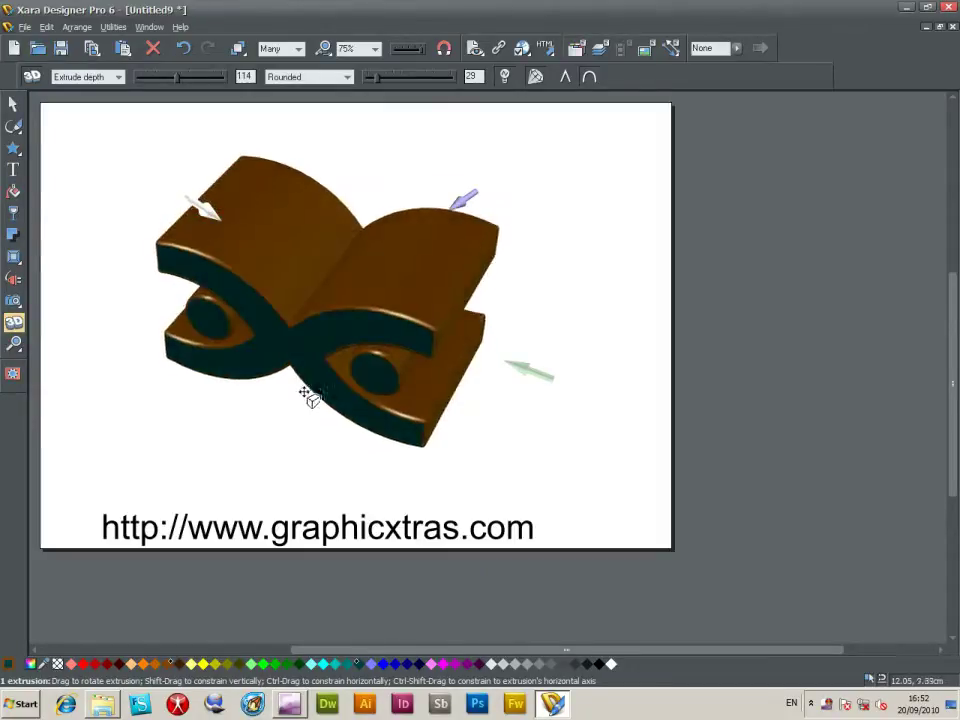
- Reduce the extrusion depth to 55, enlarge the rounded bevel, and set a new Angle 1
left_click_drag(176, 82, 157, 80)
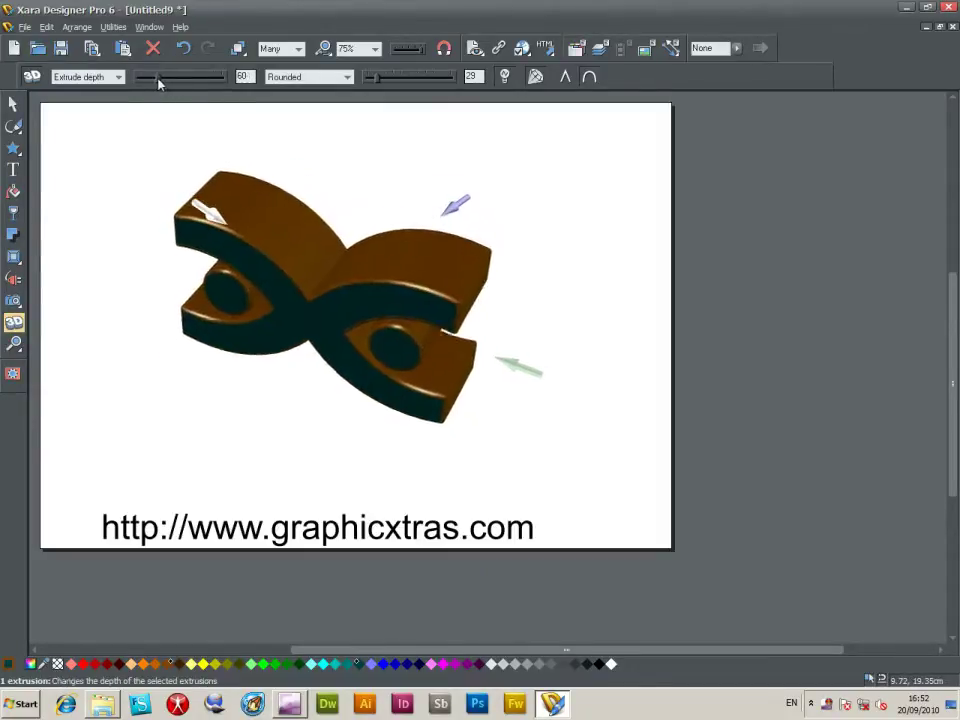
left_click_drag(377, 84, 424, 82)
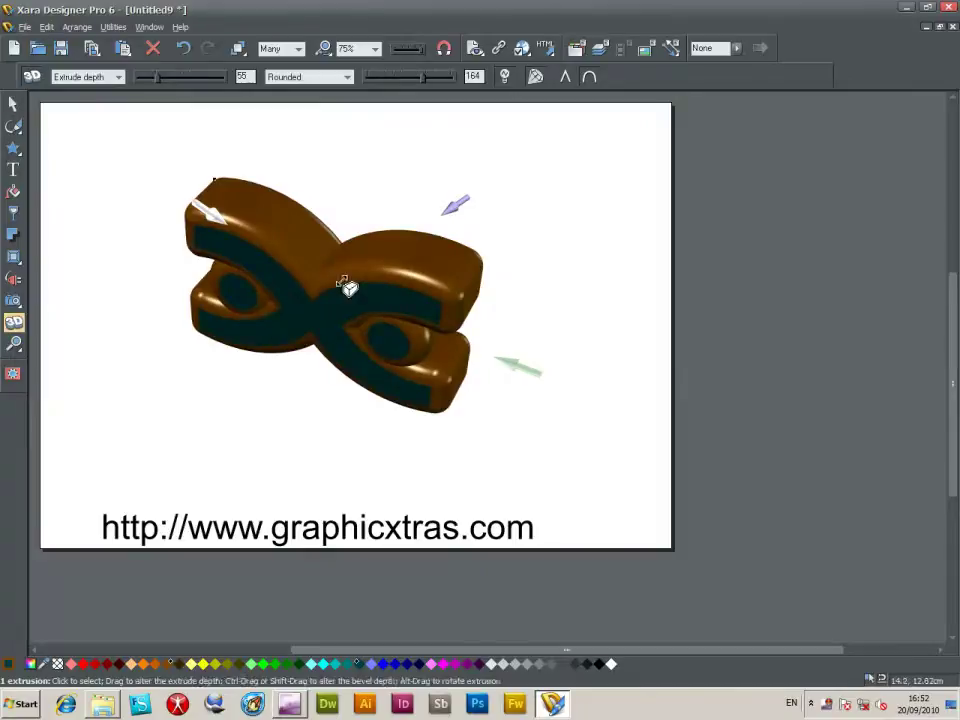
left_click(88, 77)
left_click(85, 92)
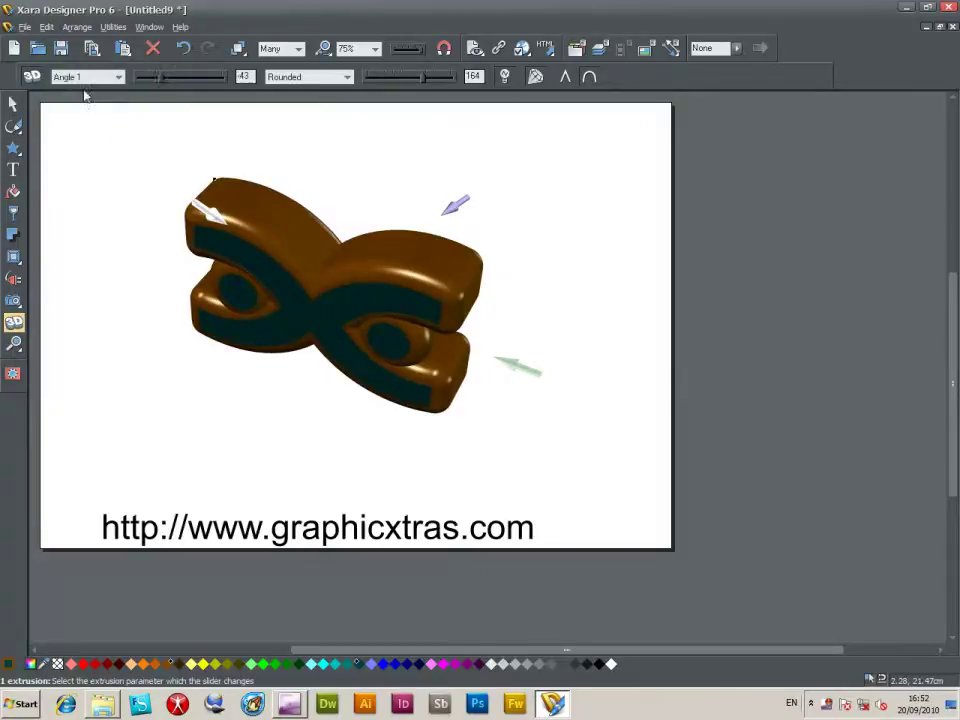
left_click_drag(163, 85, 194, 86)
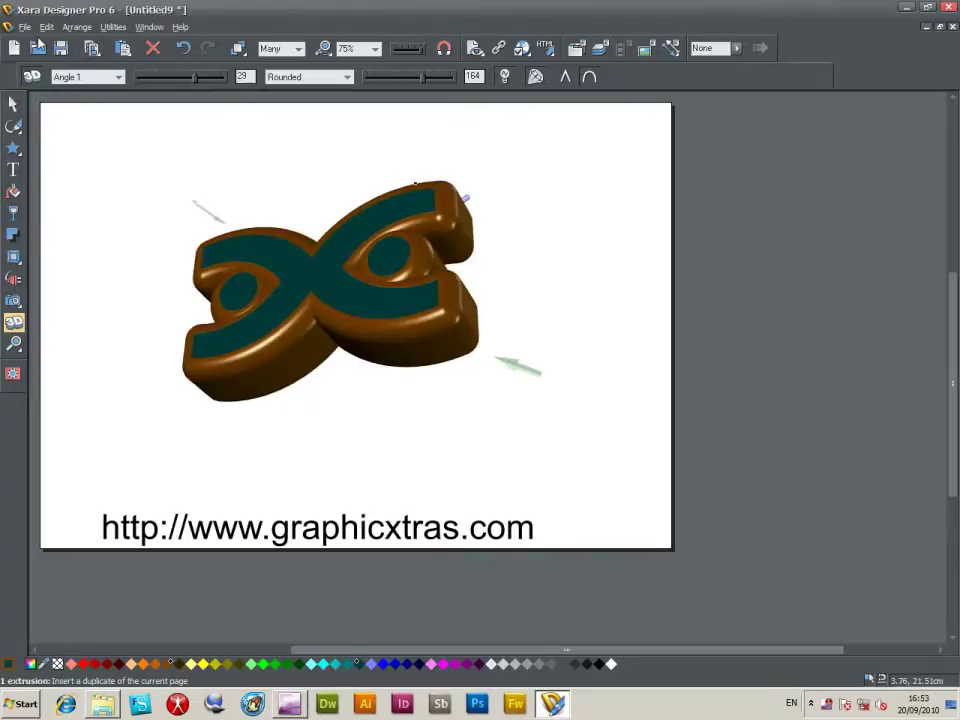
- Switch the bevel to Rolled, then delete the crossed-arc extrusion
left_click(310, 80)
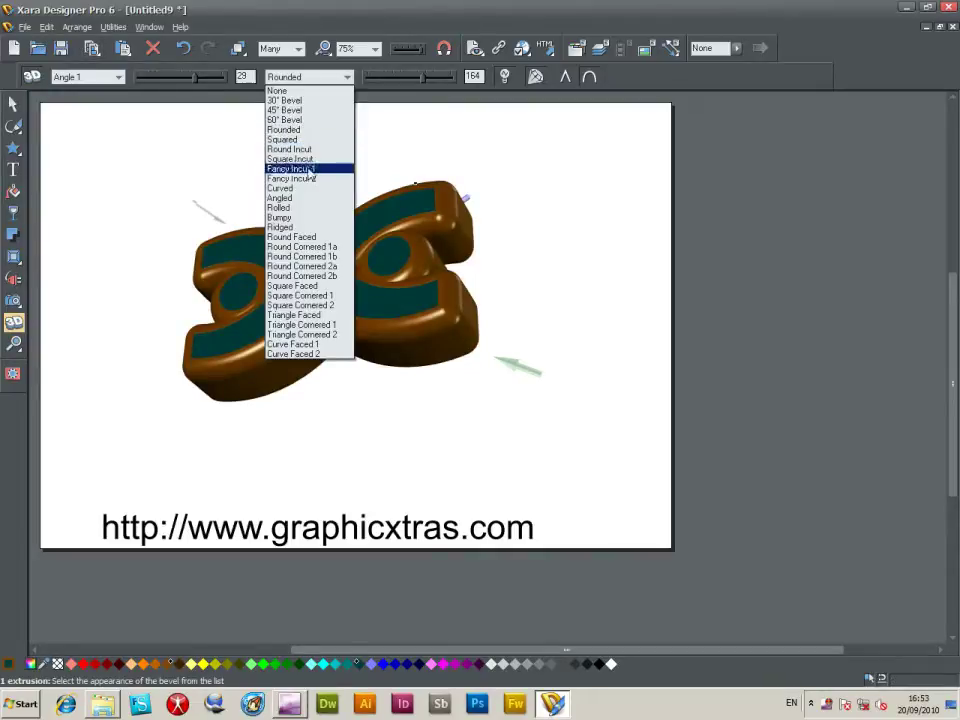
left_click(295, 209)
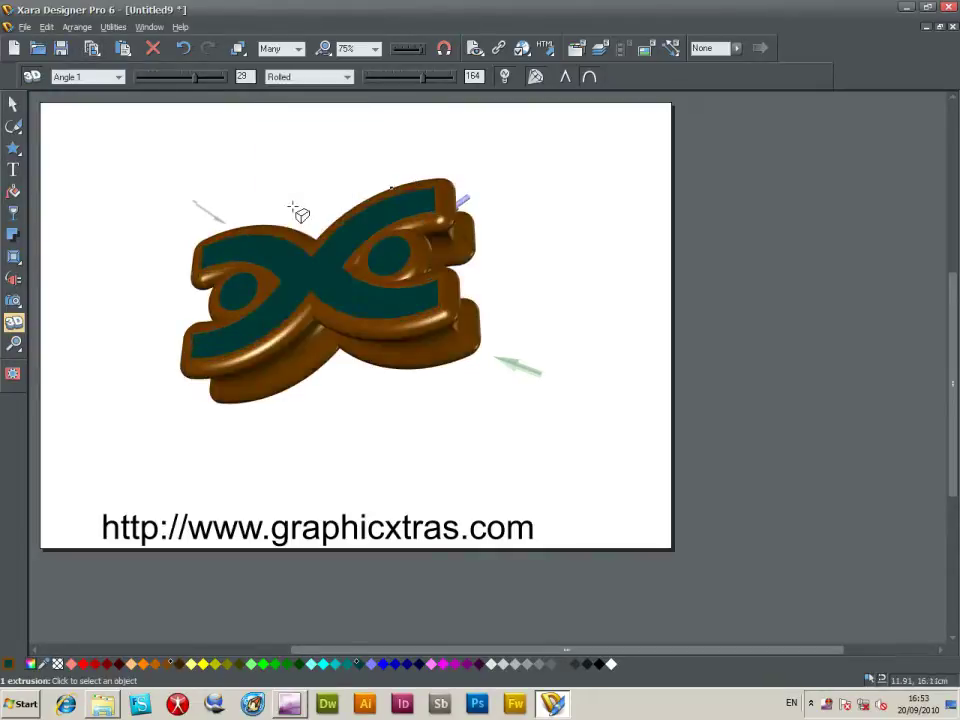
key("Delete")
- Import the arc-with-stars artwork GX126_Arc_001-55.eps from the EPS folder onto the page
left_click(24, 28)
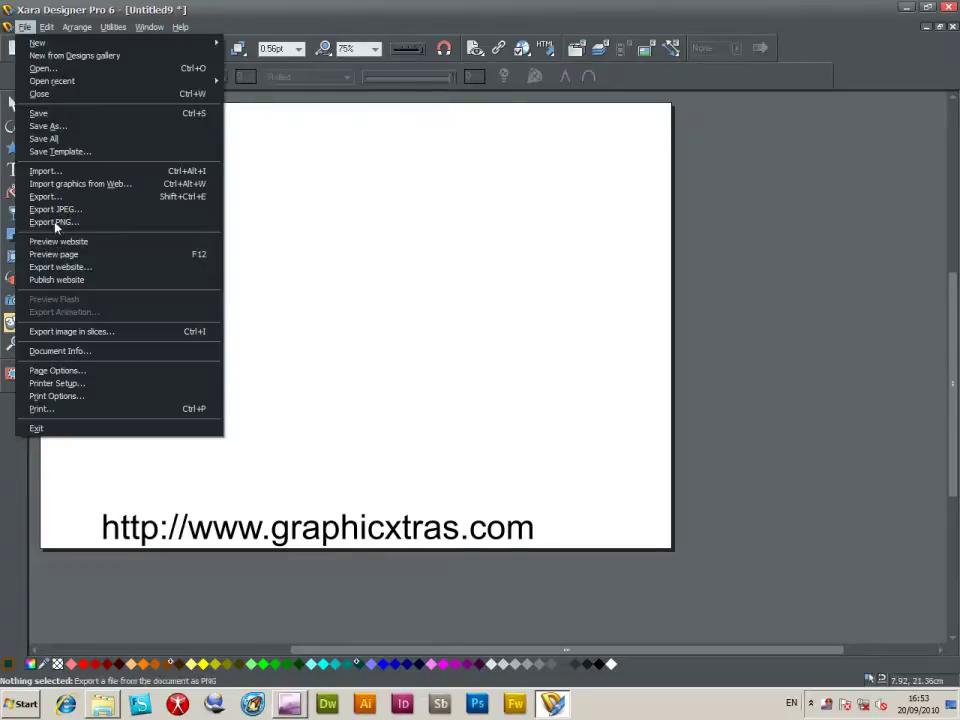
left_click(62, 171)
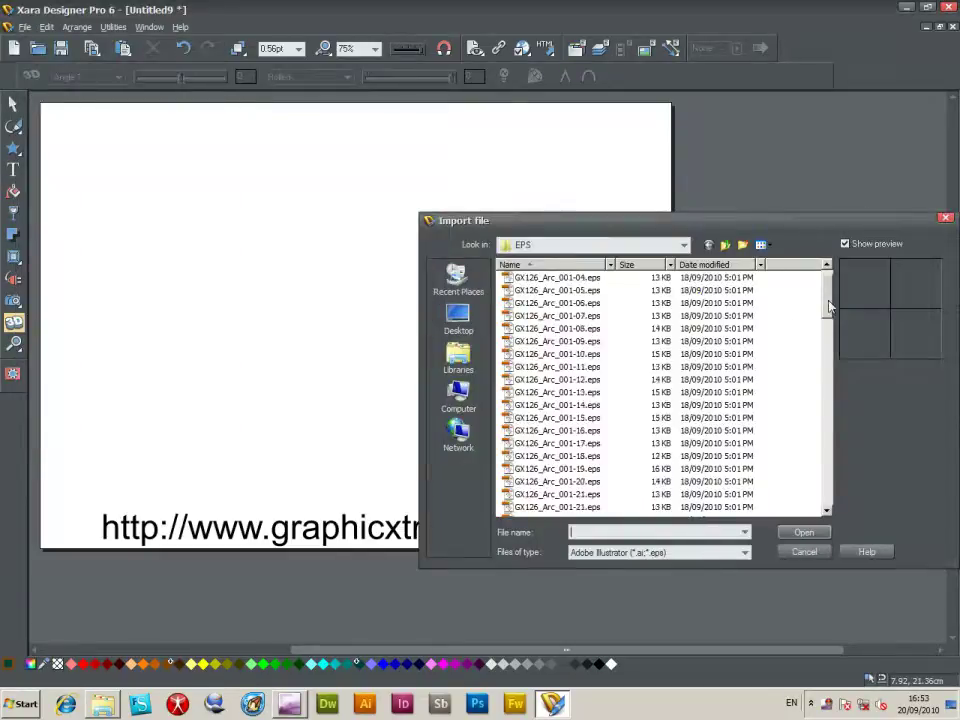
left_click(575, 406)
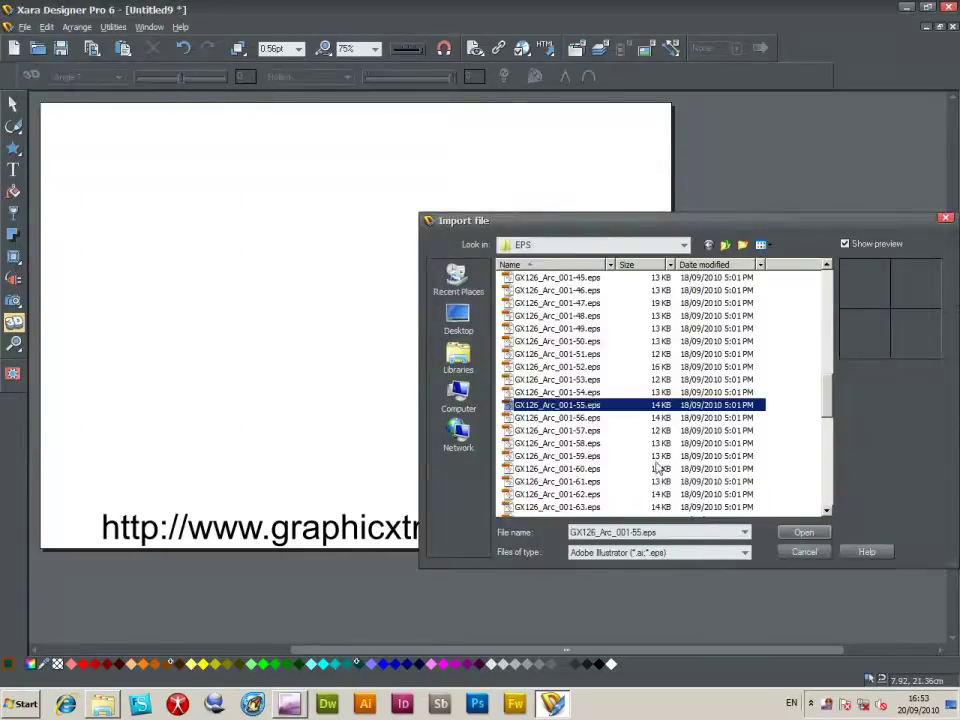
left_click(806, 533)
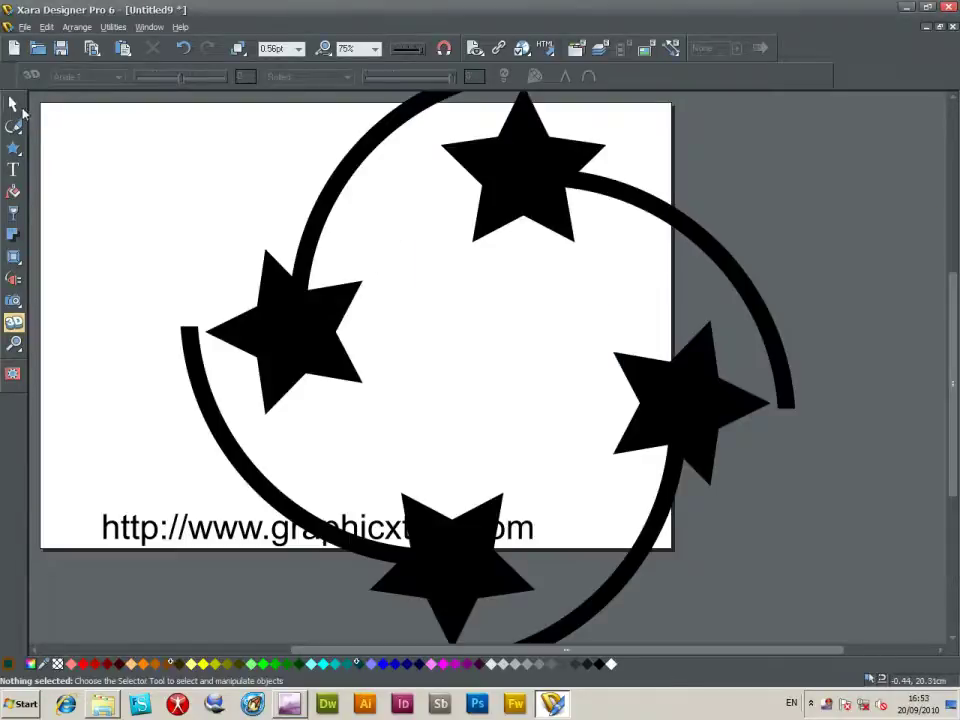
left_click(17, 106)
- Scale the star arc down to about 11.8 cm, centre it above the web address, and fill it olive
left_click_drag(333, 187, 394, 279)
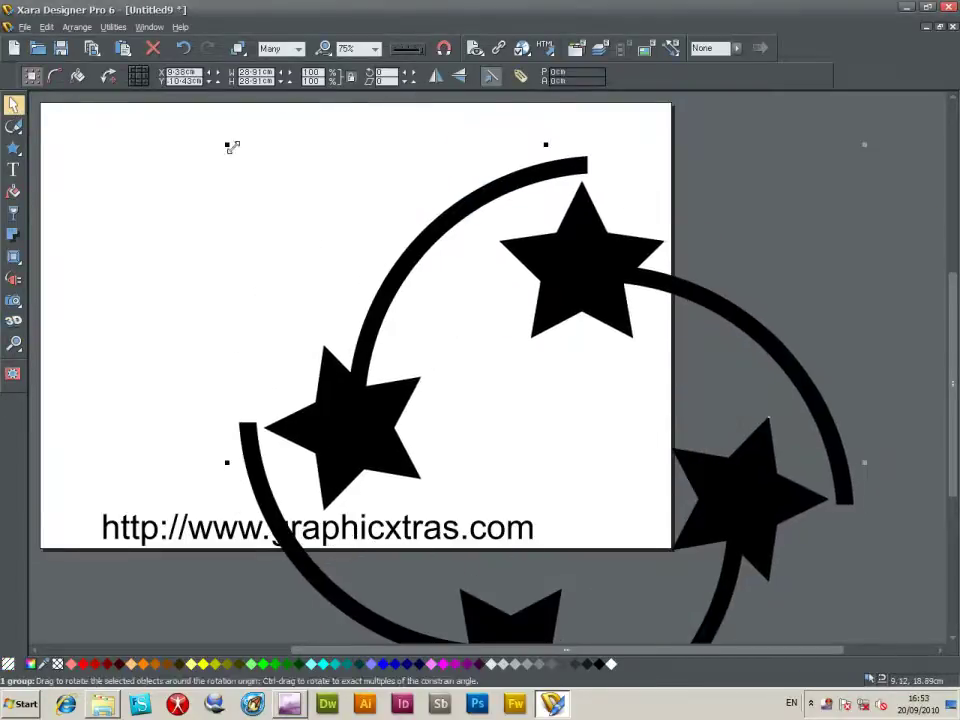
left_click_drag(228, 146, 400, 336)
left_click_drag(574, 414, 364, 226)
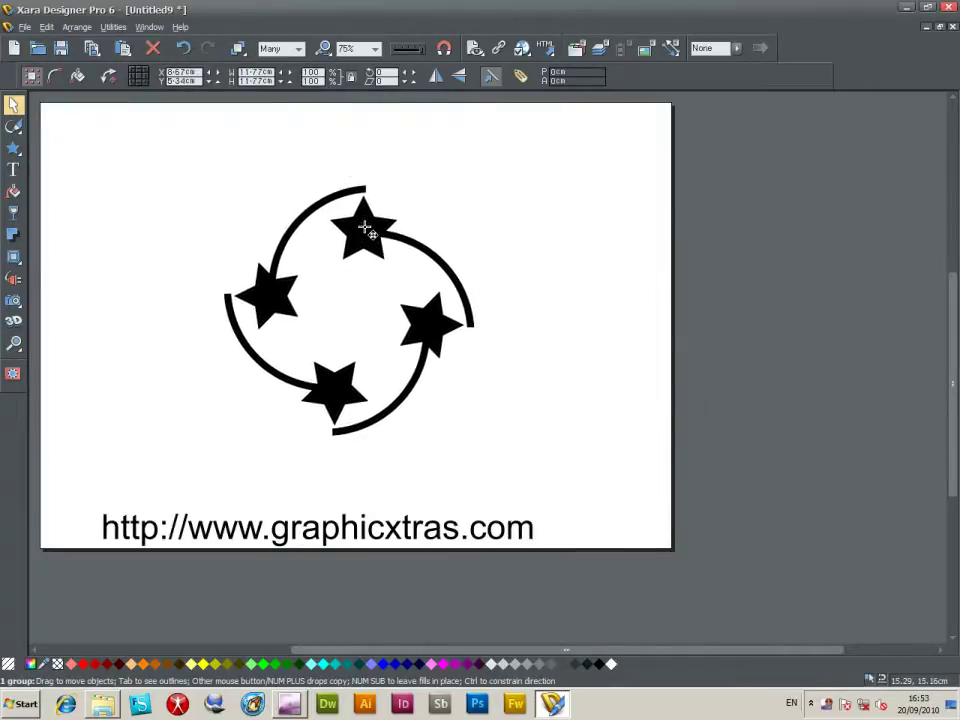
left_click(217, 664)
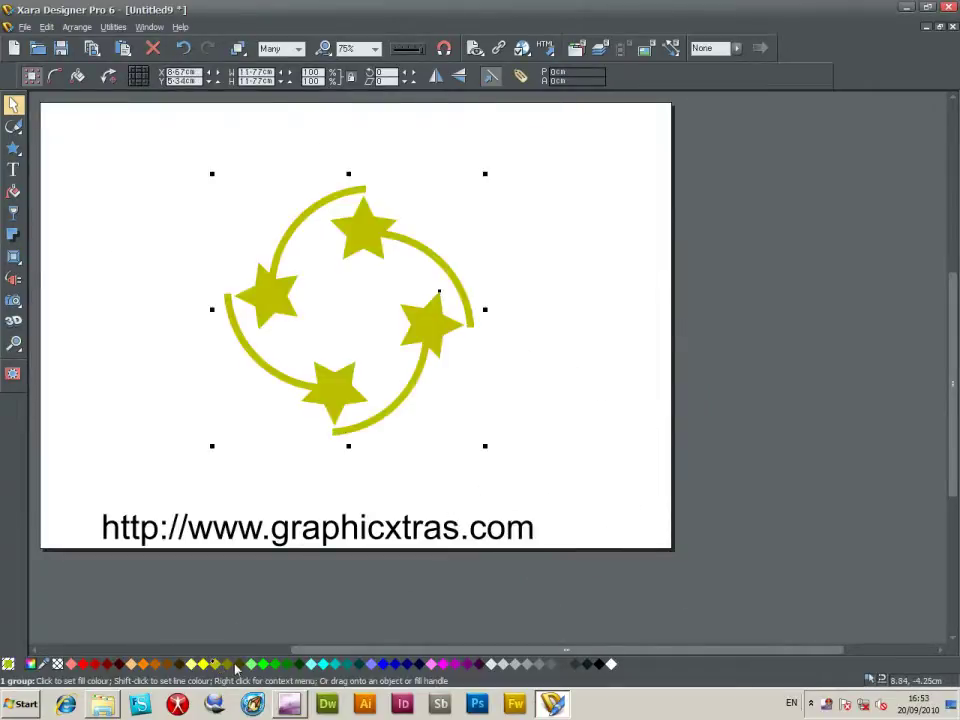
- Extrude the yellow star ring into 3D and tilt it by changing Angle 1
left_click(14, 323)
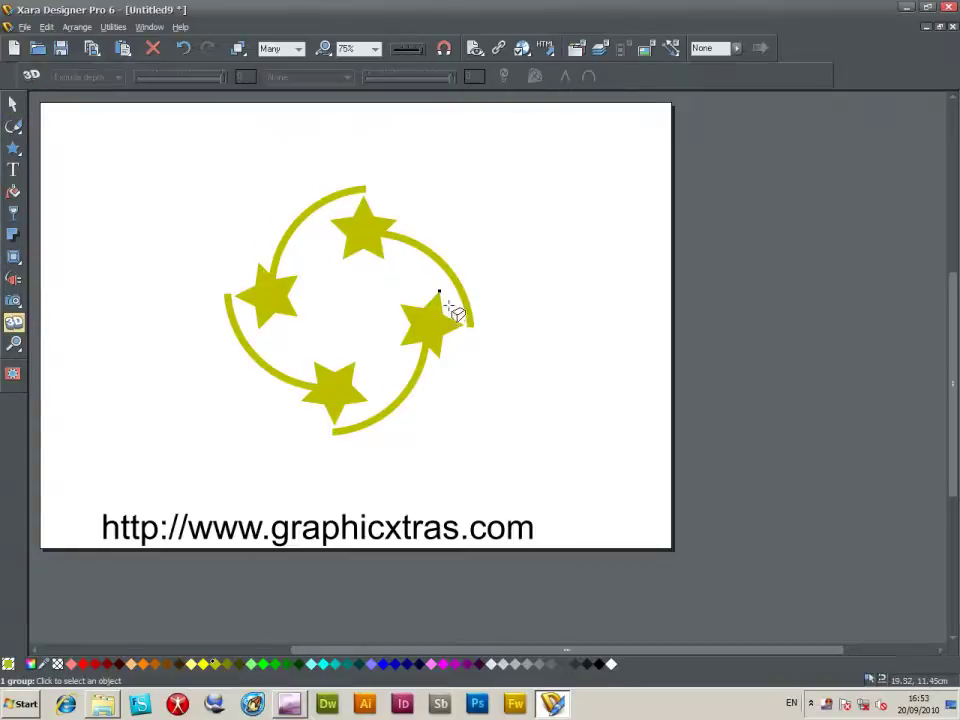
left_click_drag(465, 315, 504, 287)
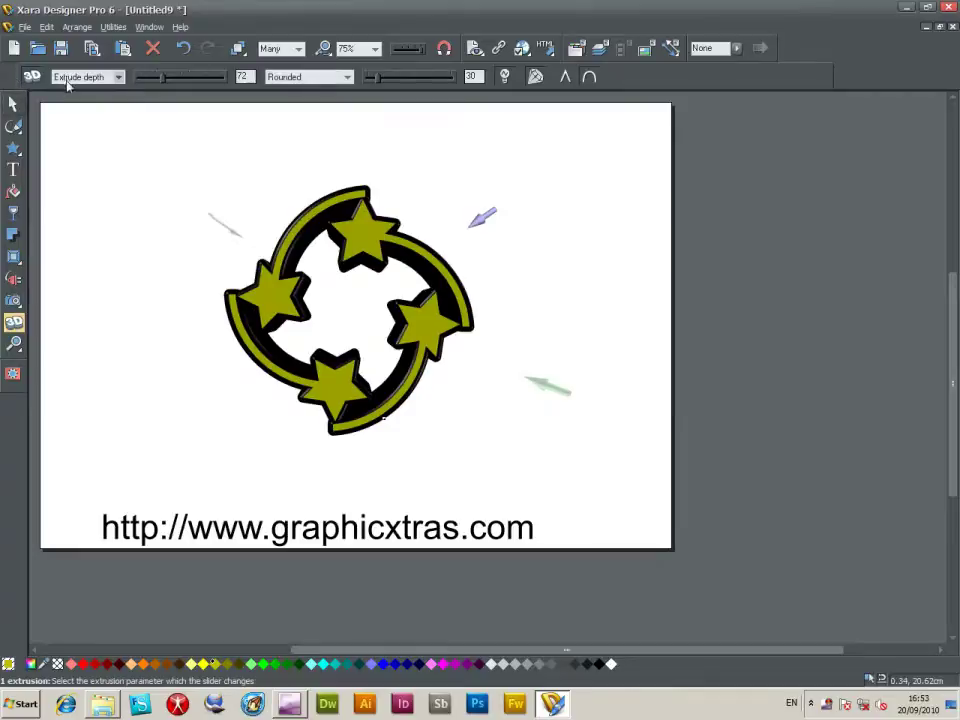
left_click(110, 77)
left_click(125, 95)
left_click_drag(180, 87, 156, 85)
- Adjust the extrusion's Angle 2 and reduce its depth to 28
left_click(101, 80)
left_click(117, 102)
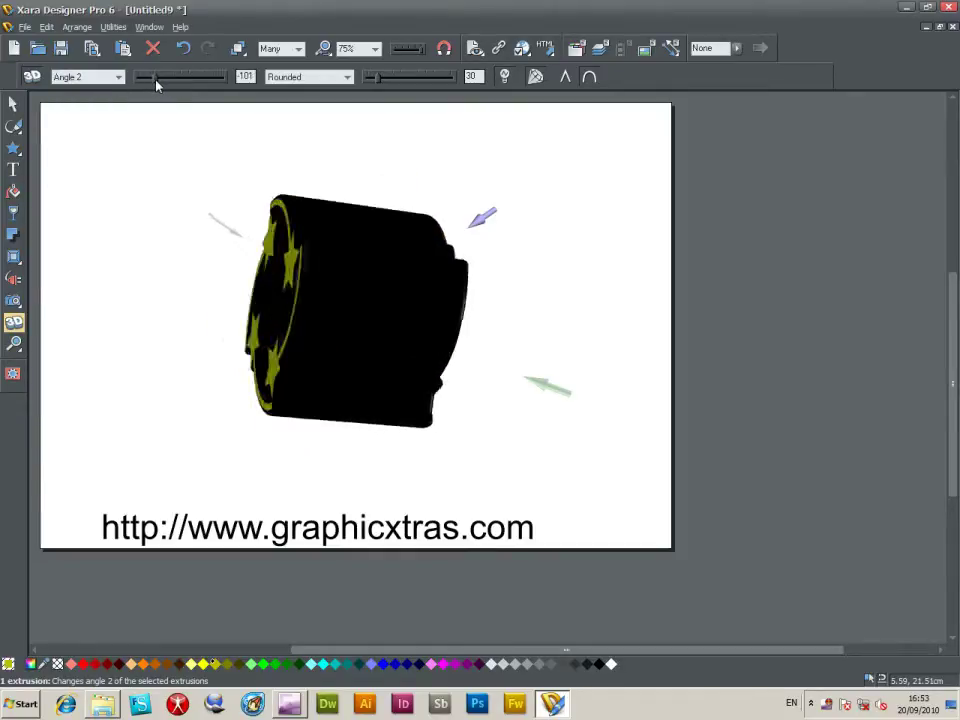
left_click(100, 78)
left_click(80, 114)
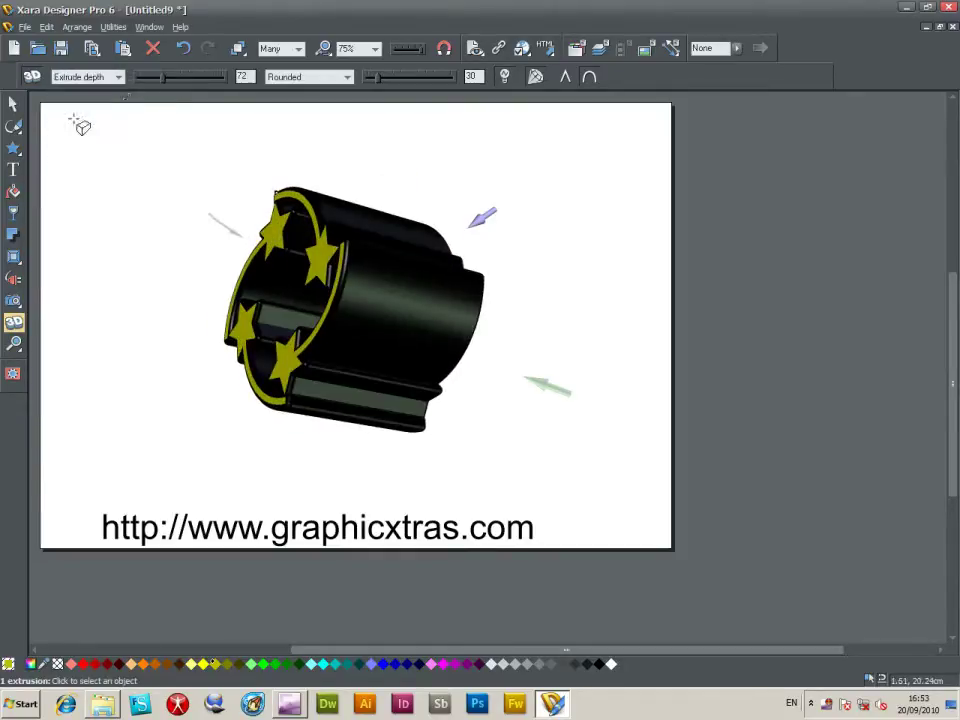
left_click_drag(161, 85, 149, 85)
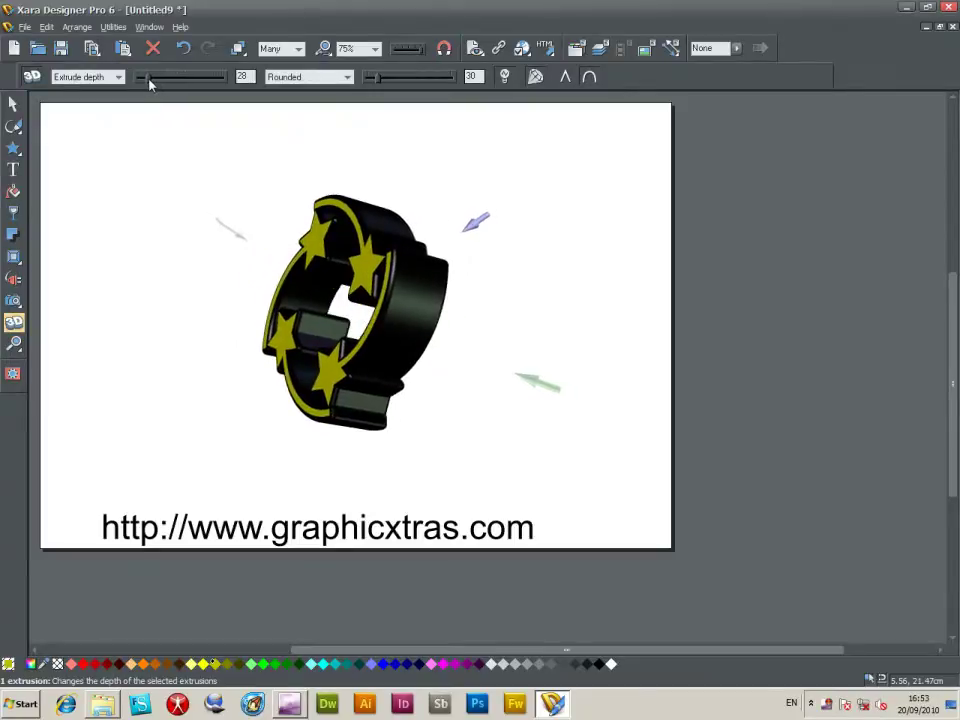
- Keep the Rounded bevel style and enlarge its size to 85
left_click(285, 77)
left_click(378, 83)
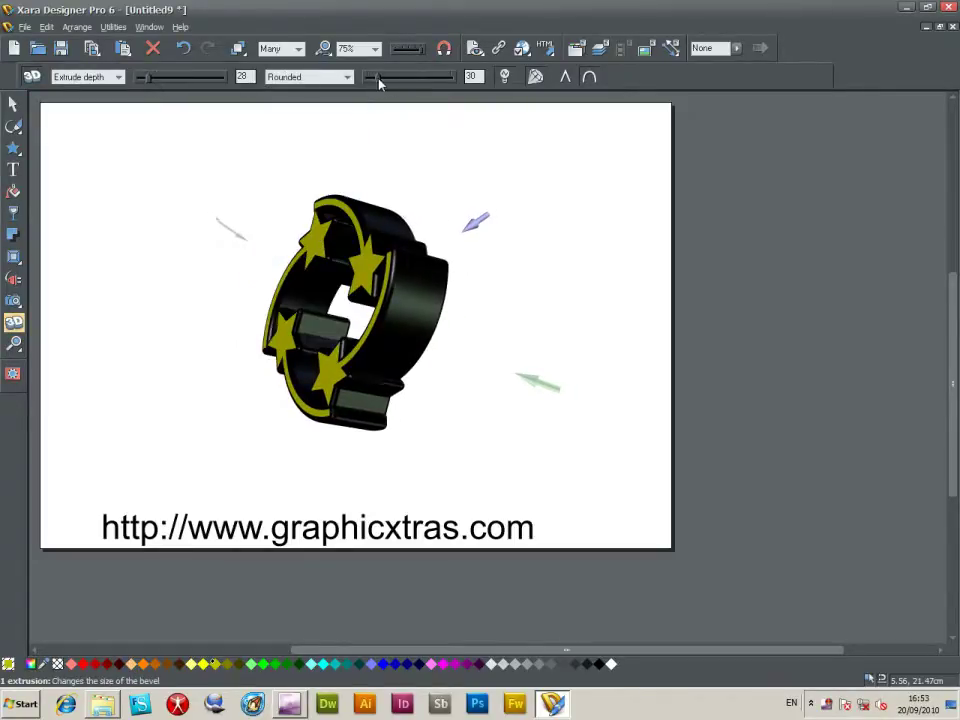
mouse_move(381, 81)
left_mouse_down()
mouse_move(437, 85)
mouse_move(392, 86)
left_mouse_up()
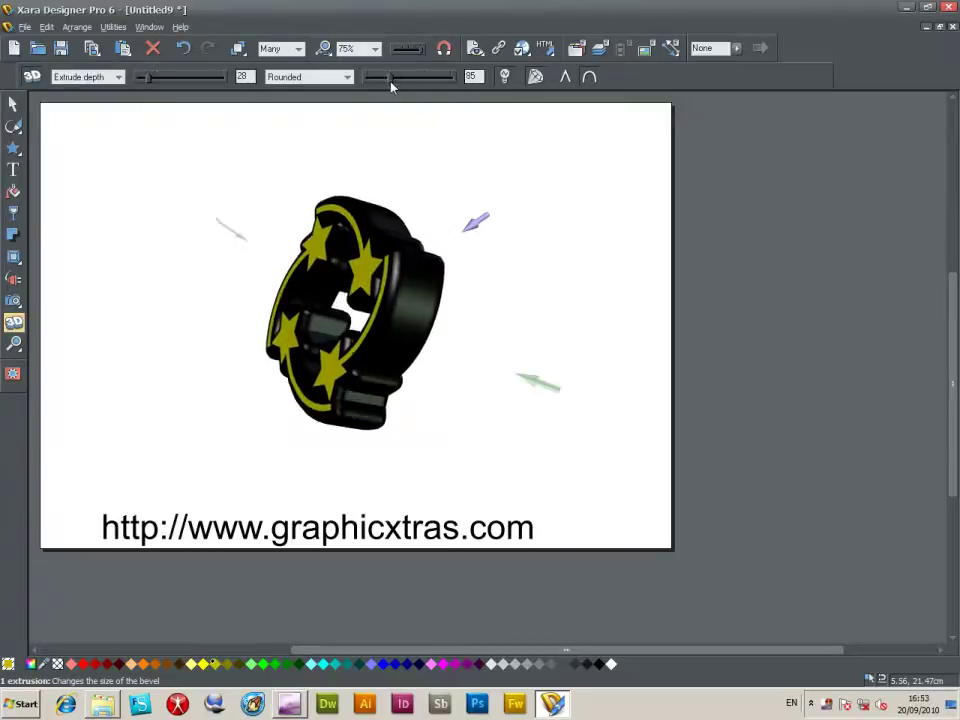
- Raise the extrusion's perspective to 64 and narrow the rounded bevel to 19
left_click(88, 78)
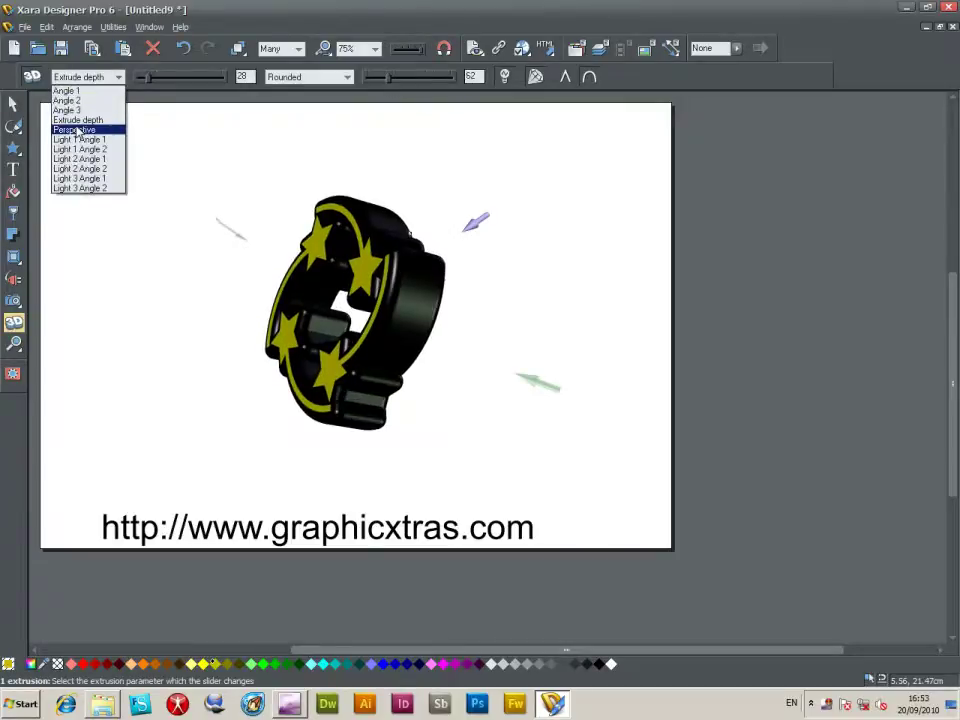
left_click(76, 131)
left_click_drag(160, 77, 261, 101)
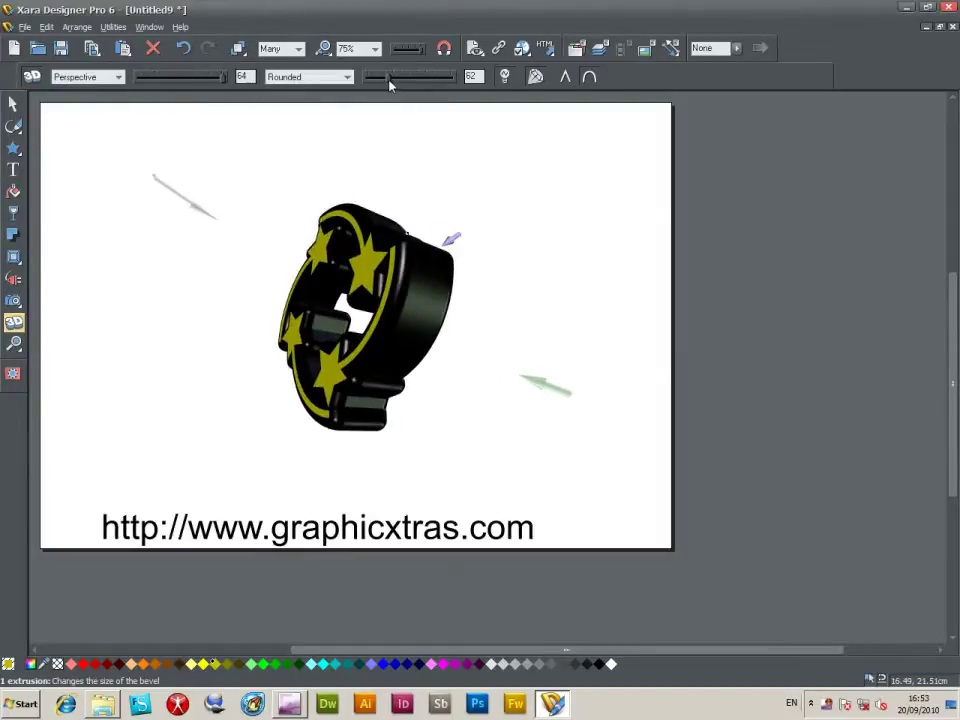
mouse_move(390, 86)
left_mouse_down()
mouse_move(450, 82)
mouse_move(376, 87)
left_mouse_up()
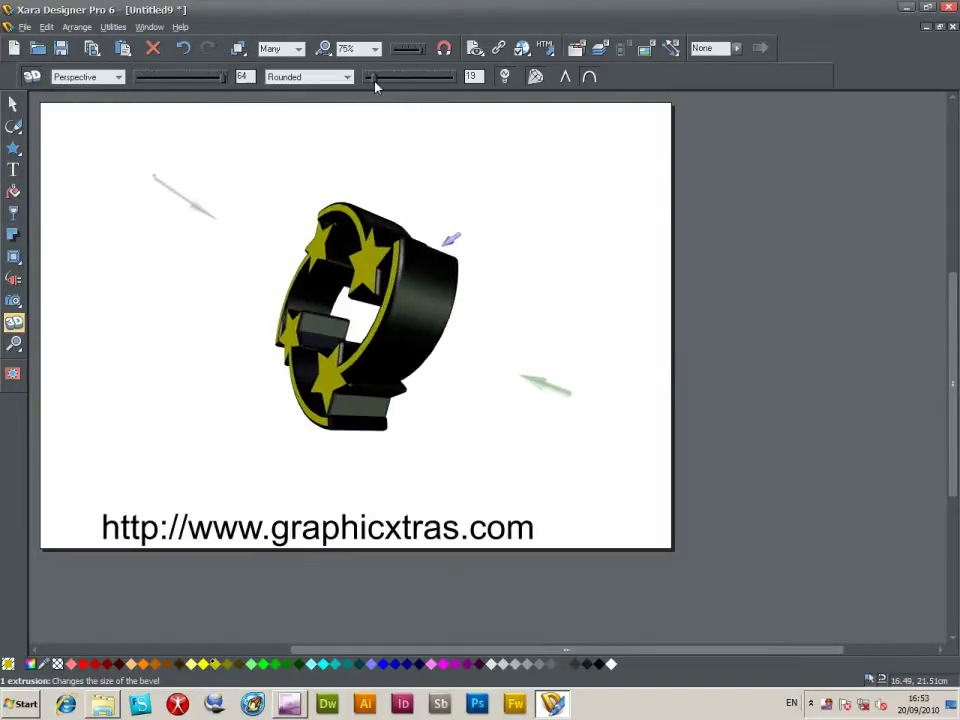